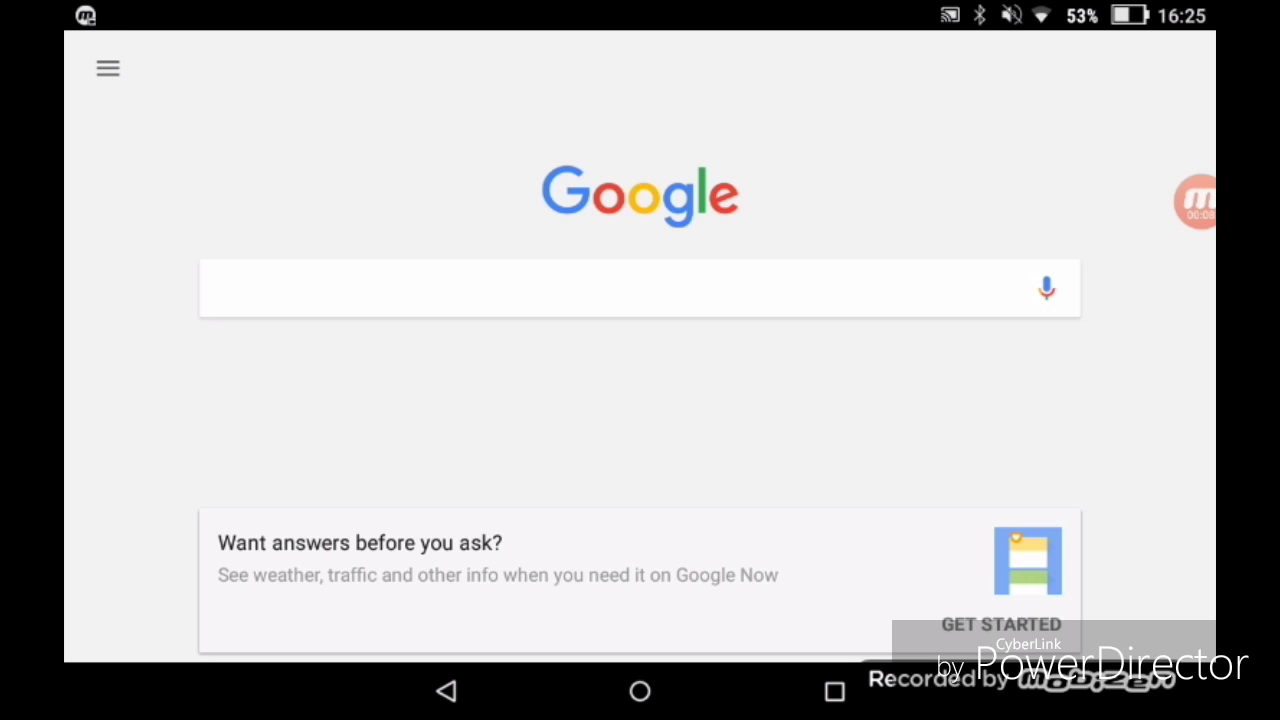
- Start a Google search, detour via the home screen, recents and slither.io, then return to Google
{"action": "left_click", "coordinate": [620, 288]}
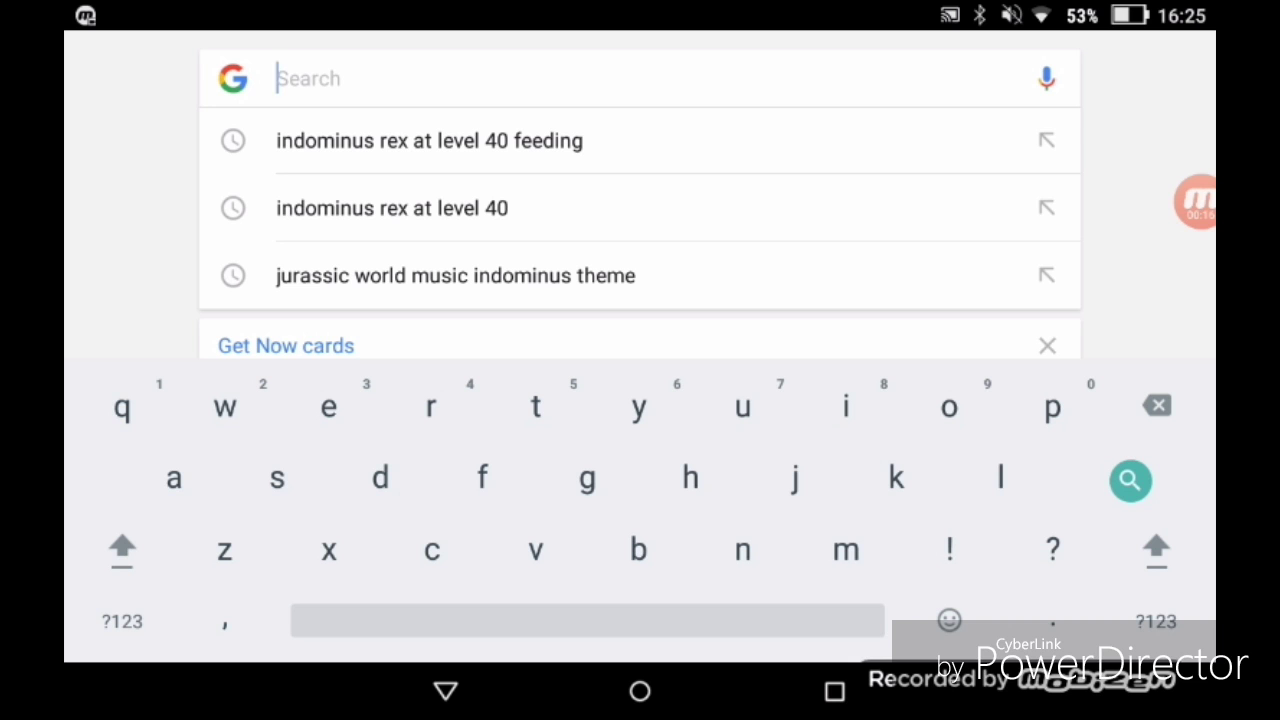
{"action": "left_click", "coordinate": [640, 691]}
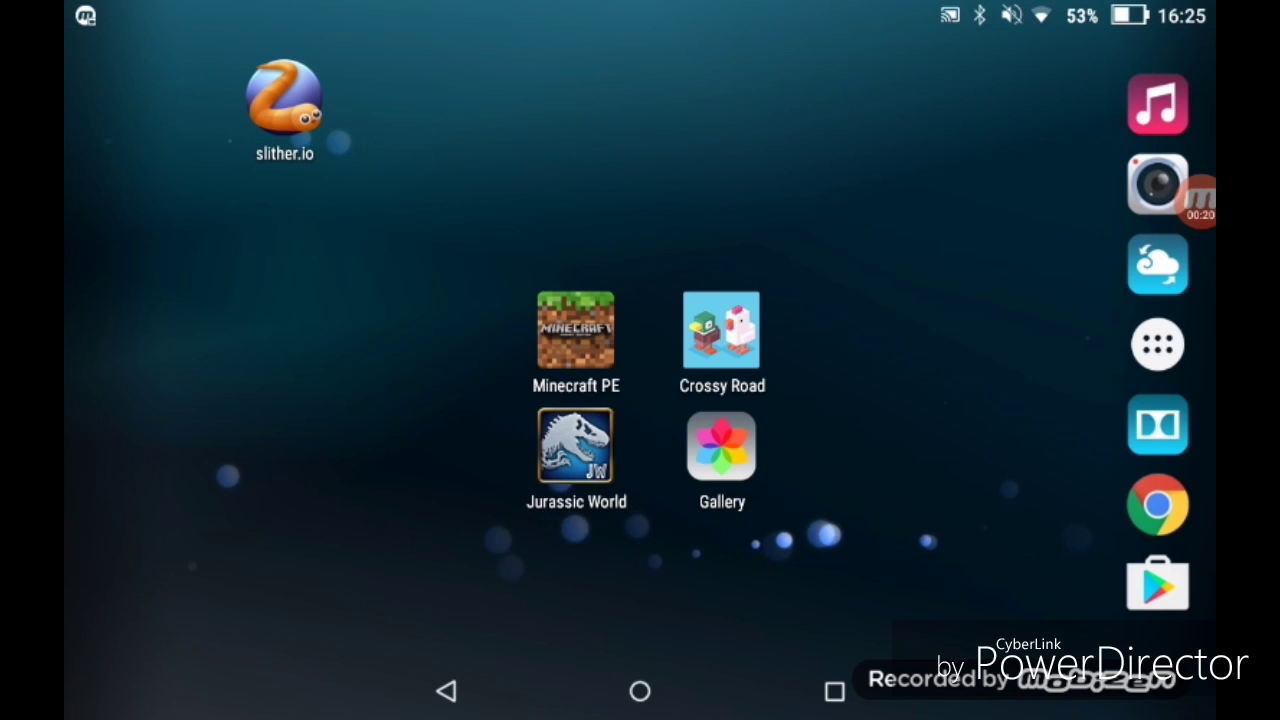
{"action": "left_click", "coordinate": [834, 691]}
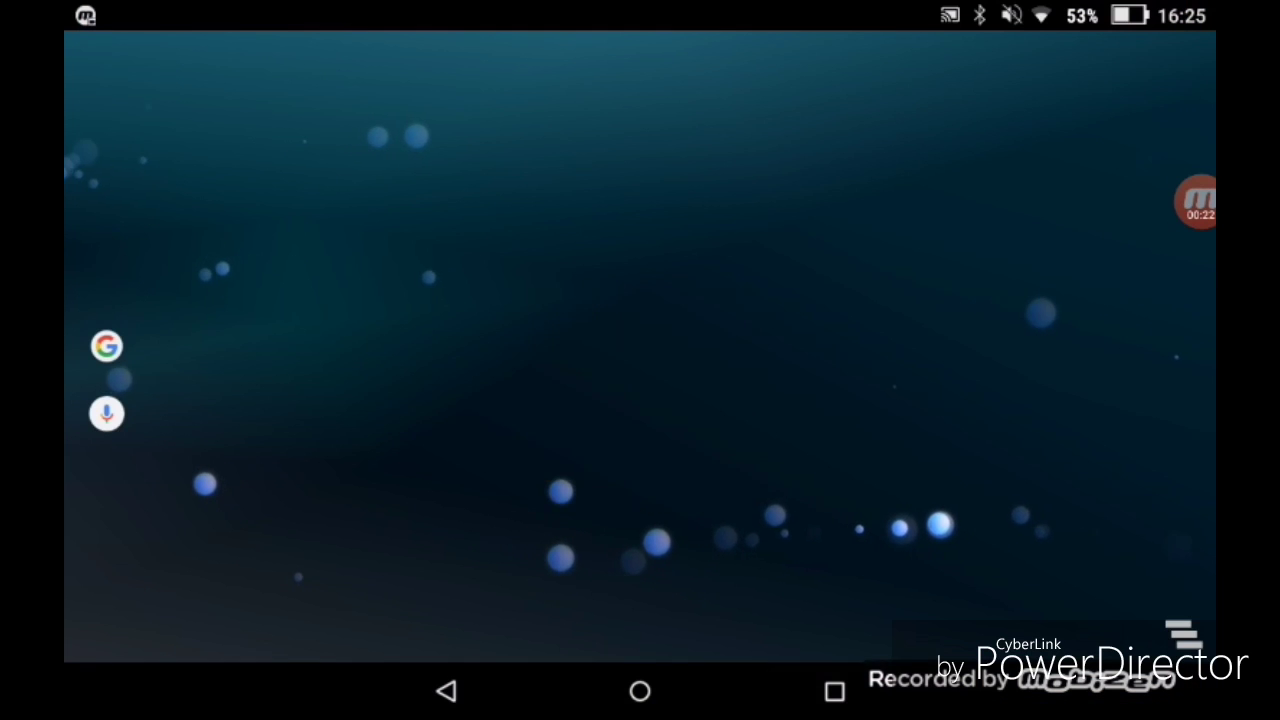
{"action": "left_click", "coordinate": [640, 400]}
{"action": "left_click", "coordinate": [834, 691]}
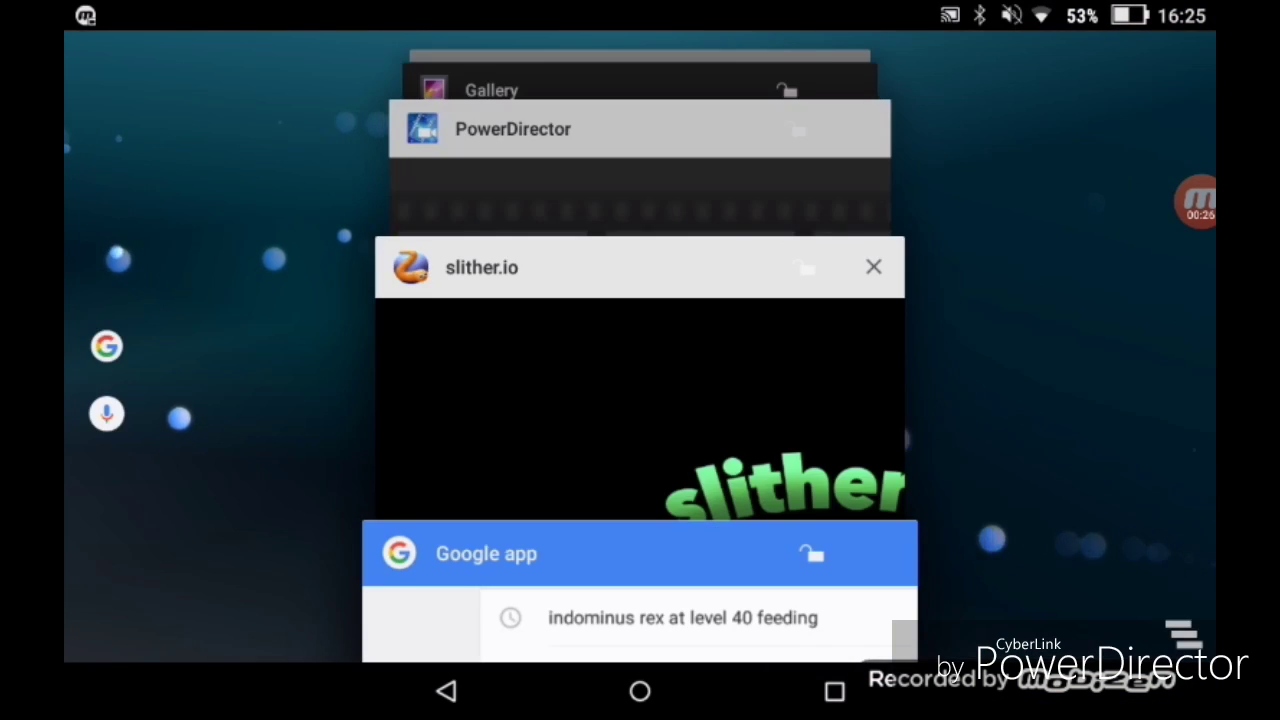
{"action": "left_click", "coordinate": [640, 551]}
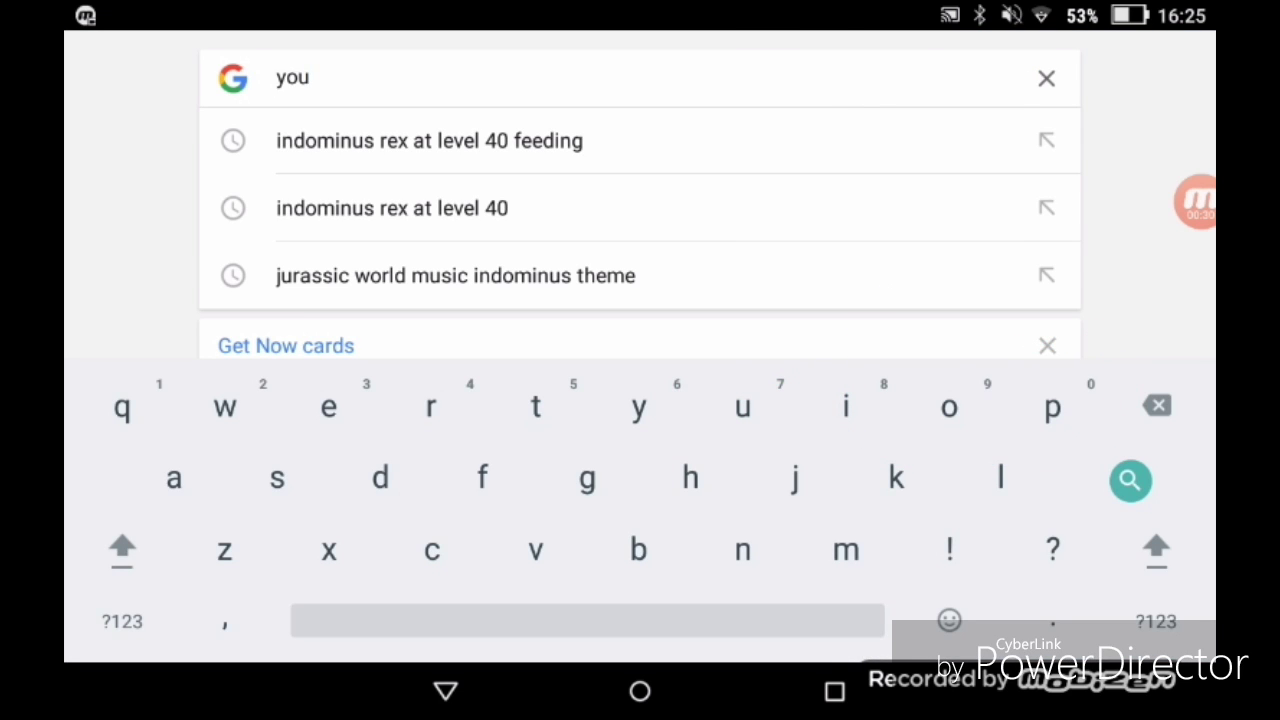
- Clear the partial query and type CoolestRedPanda into the Google search box
{"action": "key", "text": "BackSpace"}
{"action": "key", "text": "BackSpace"}
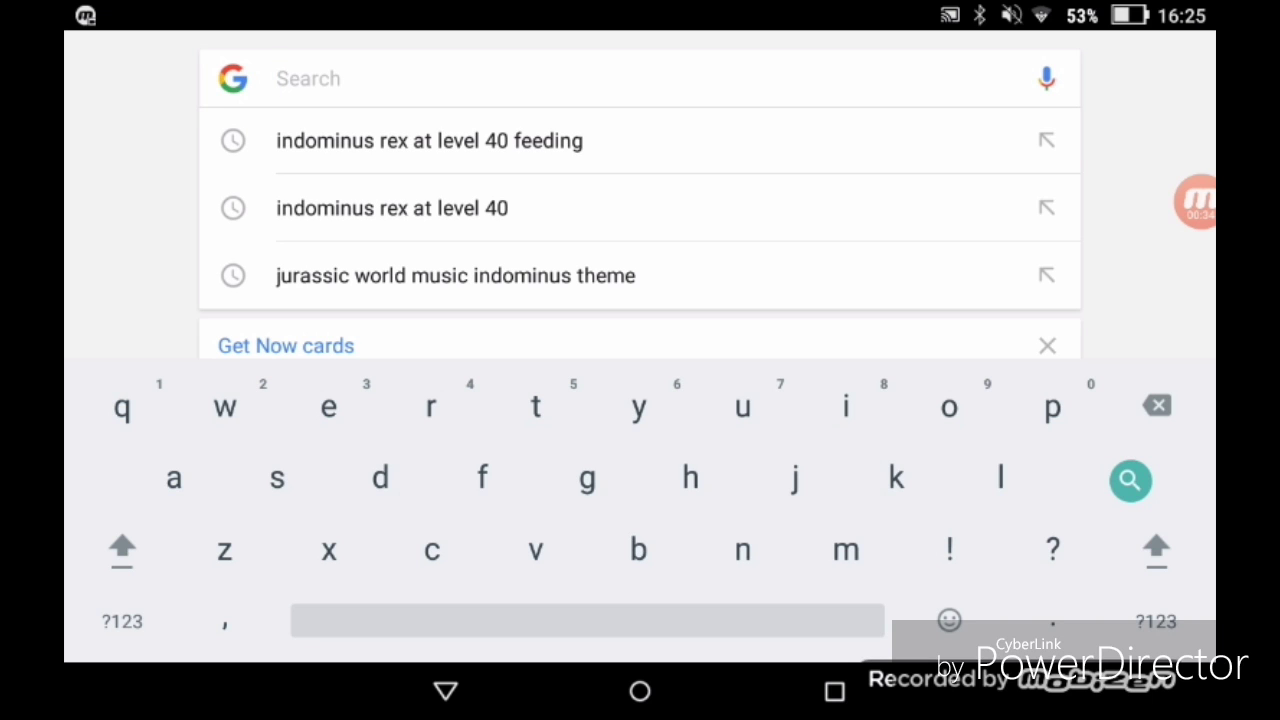
{"action": "key", "text": "shift"}
{"action": "type", "text": "o"}
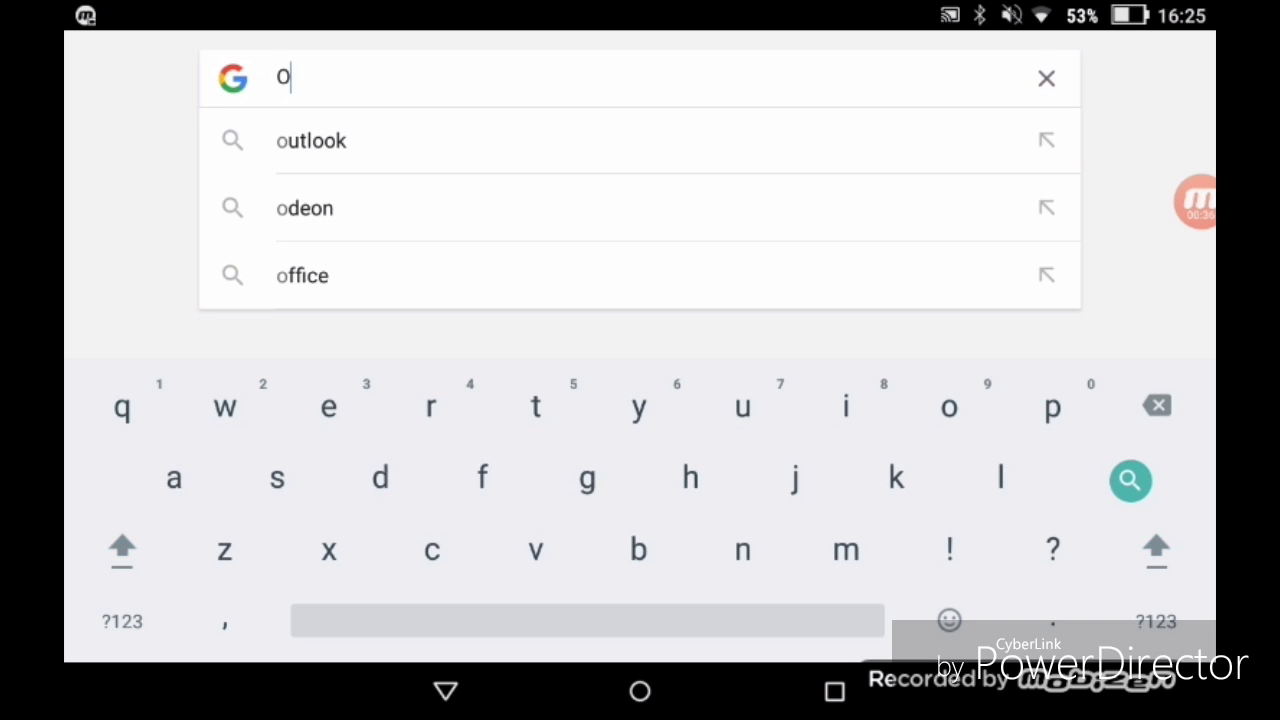
{"action": "key", "text": "BackSpace"}
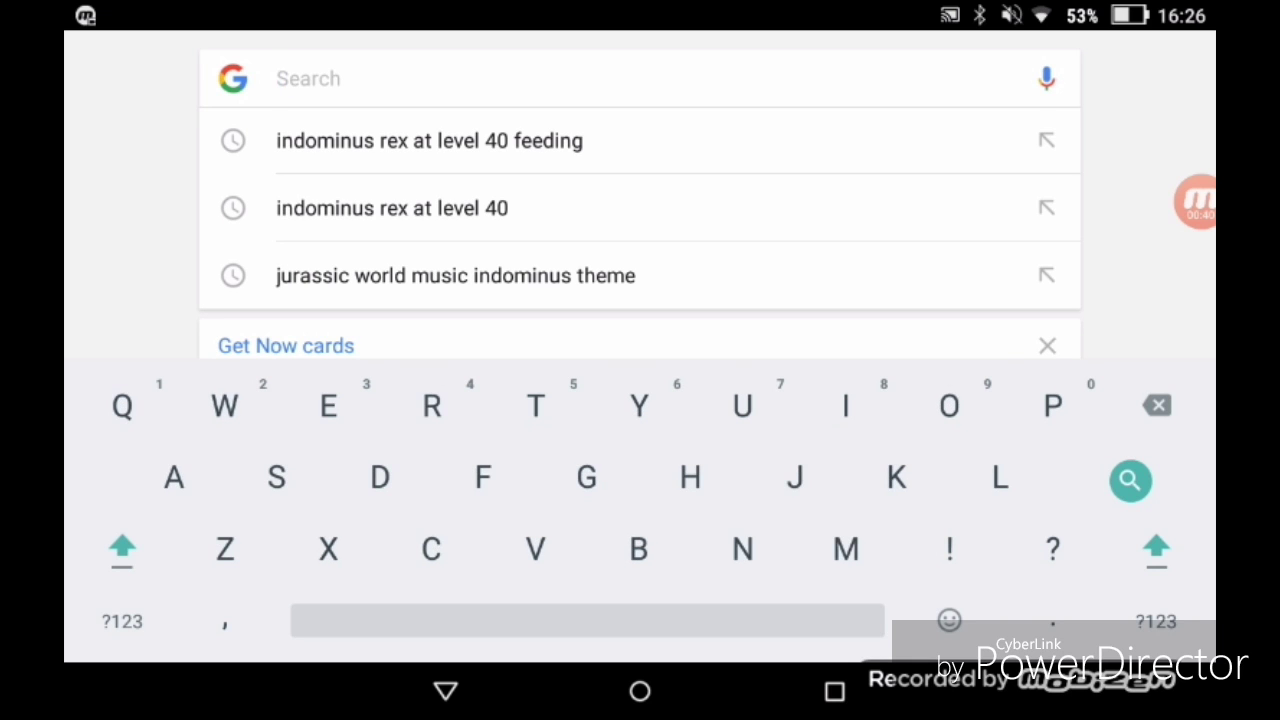
{"action": "type", "text": "CoolestRed"}
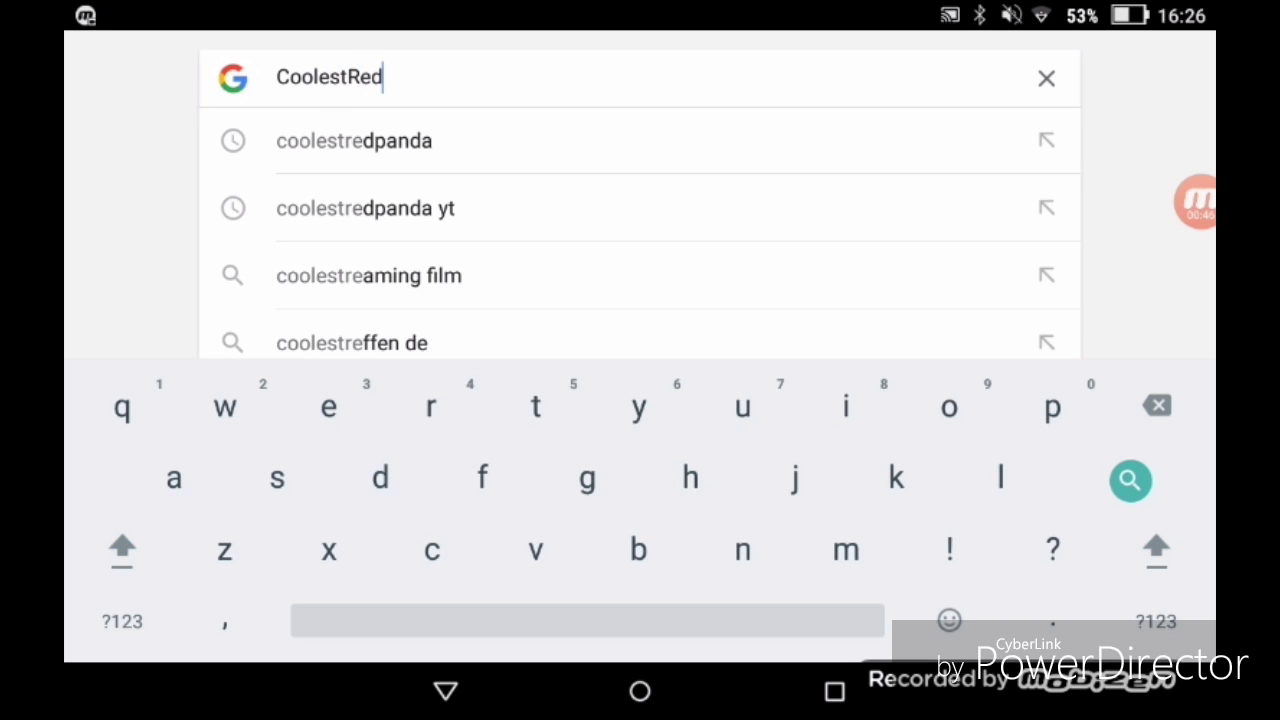
{"action": "type", "text": "P"}
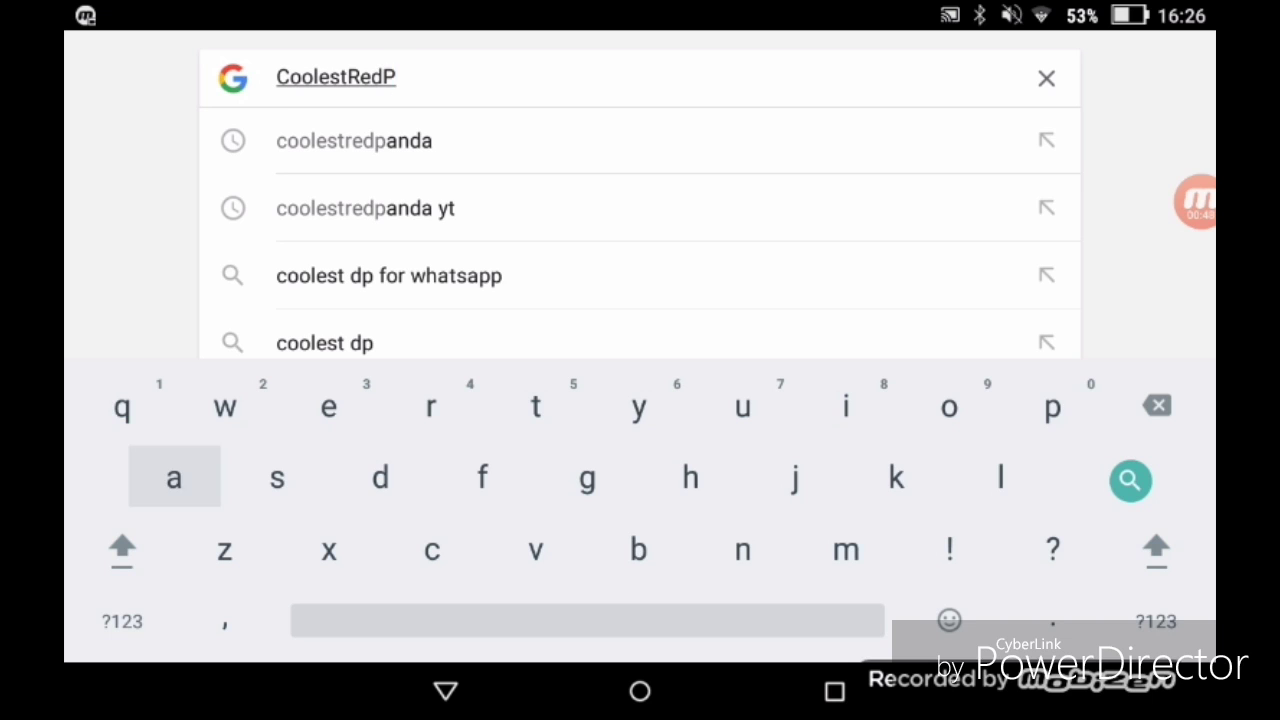
{"action": "type", "text": "anda"}
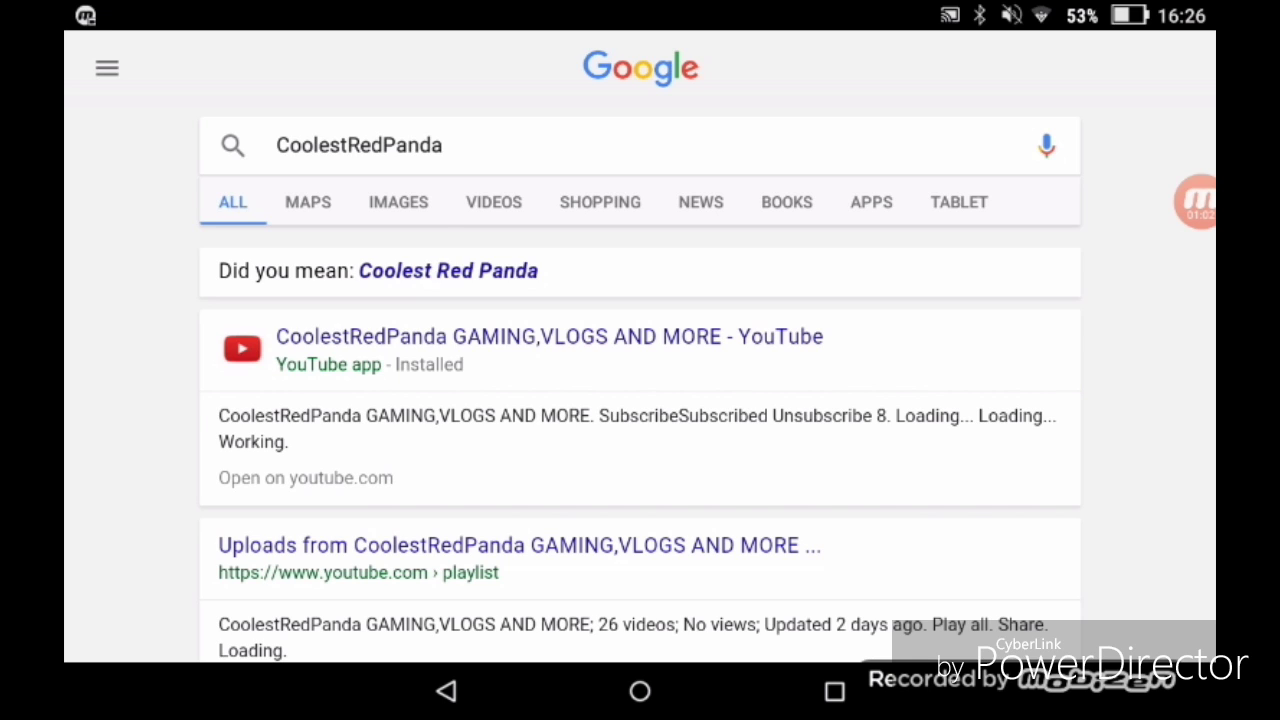
- Switch the CoolestRedPanda results to IMAGES to view the red panda pictures
{"action": "left_click", "coordinate": [398, 202]}
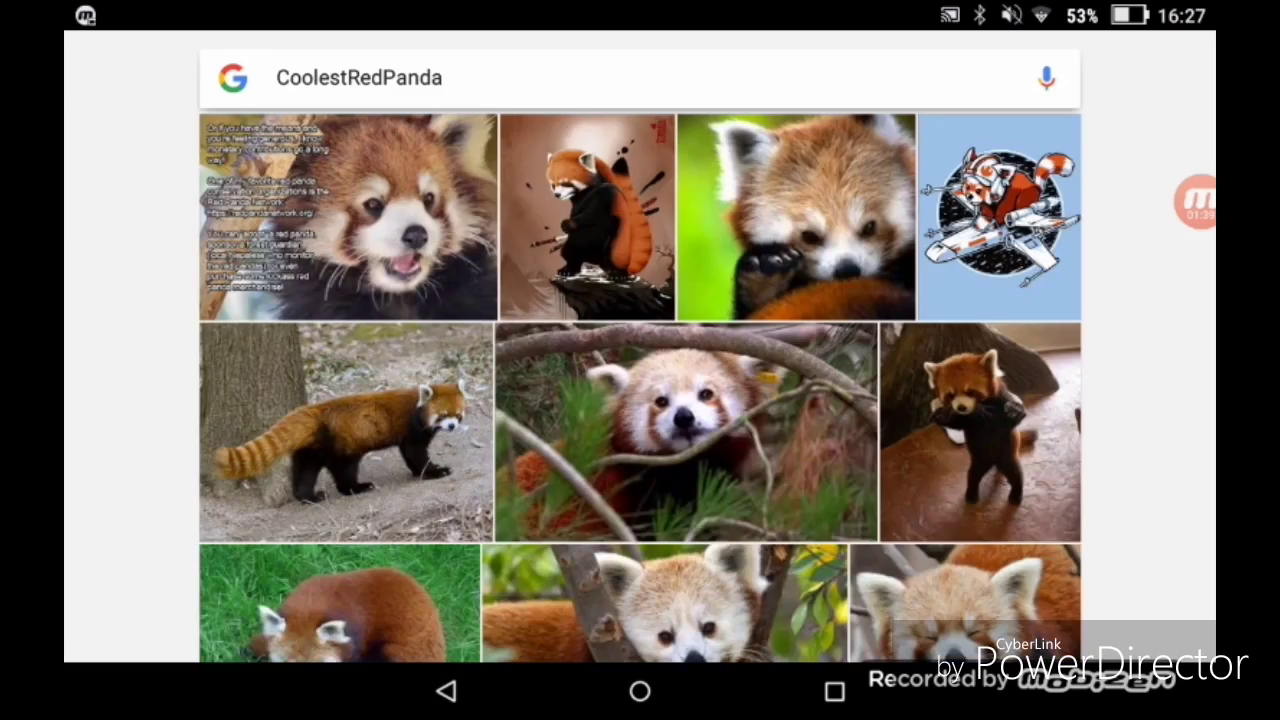
- Replace the query with VI Pug, search it, view ALL results, and reopen the search box
{"action": "left_click", "coordinate": [442, 78]}
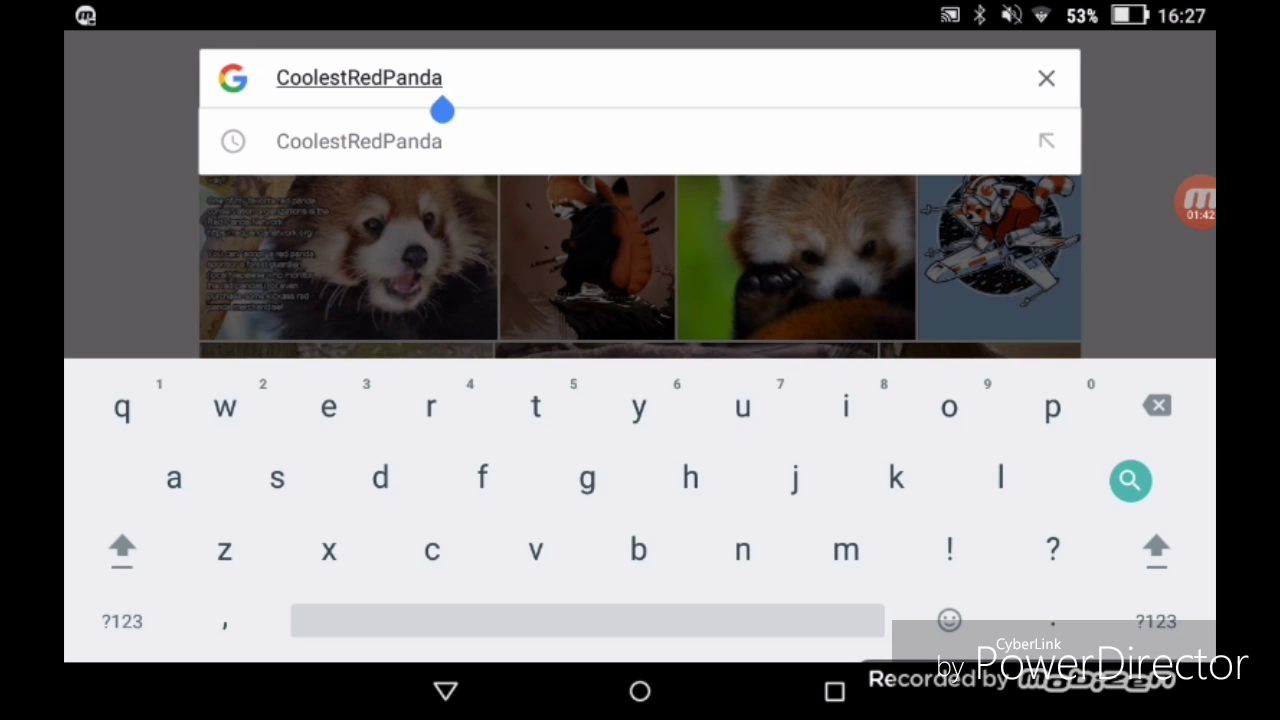
{"action": "key", "text": "BackSpace"}
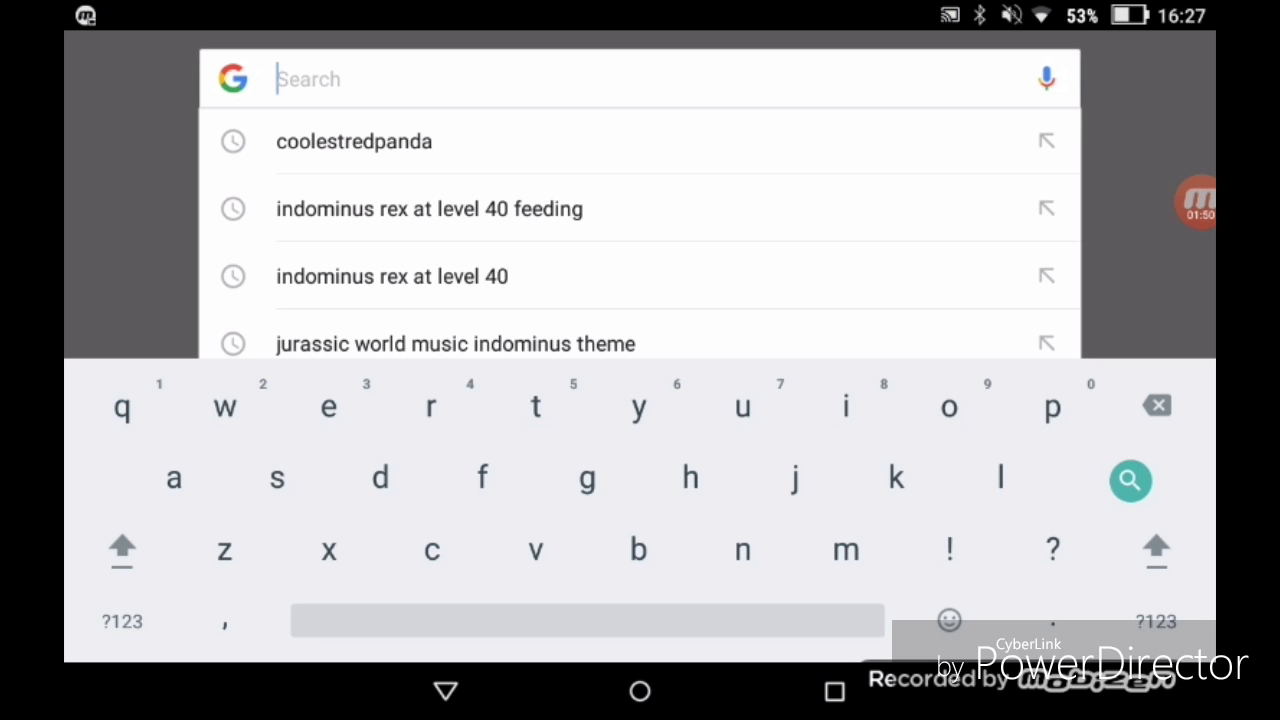
{"action": "type", "text": "x"}
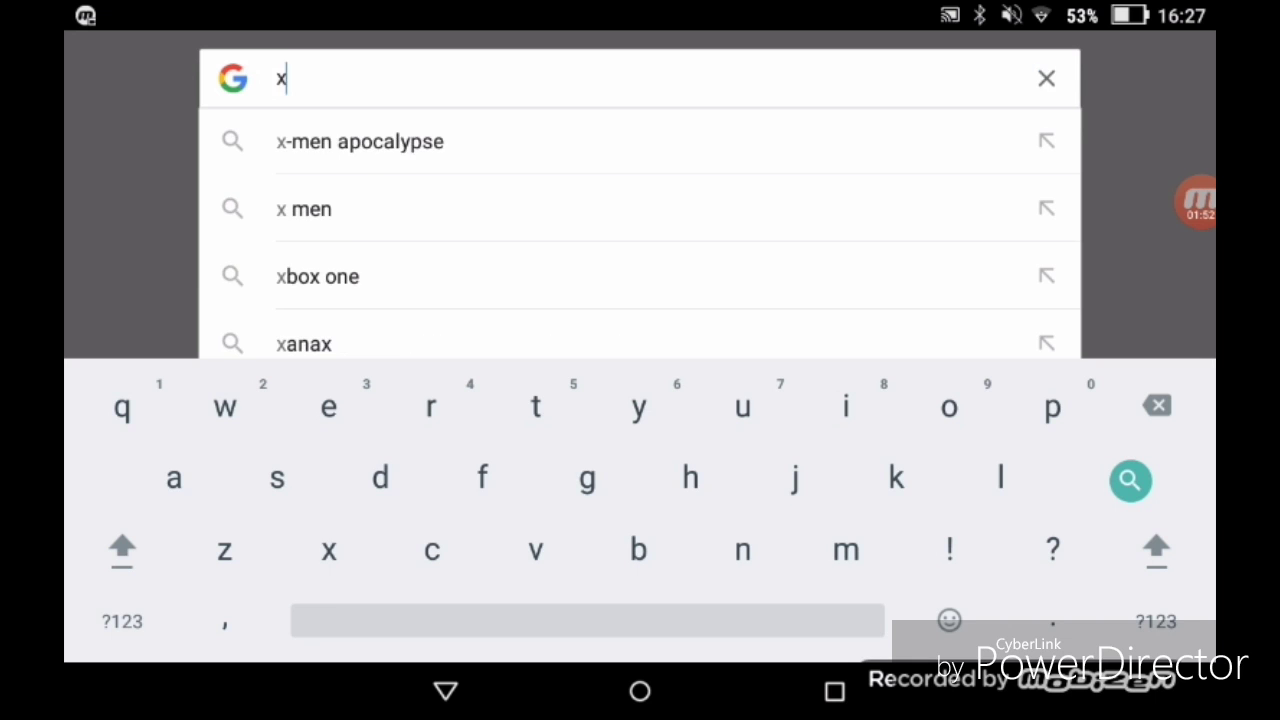
{"action": "key", "text": "BackSpace"}
{"action": "type", "text": "V"}
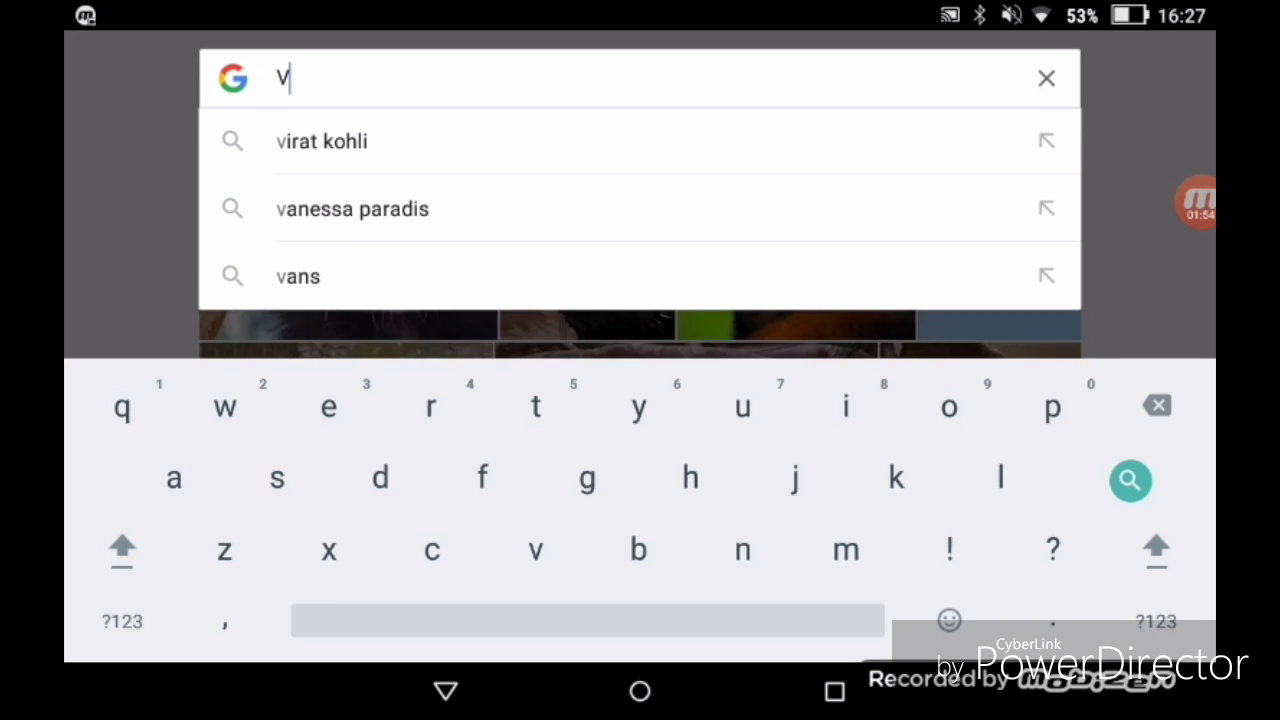
{"action": "type", "text": "i "}
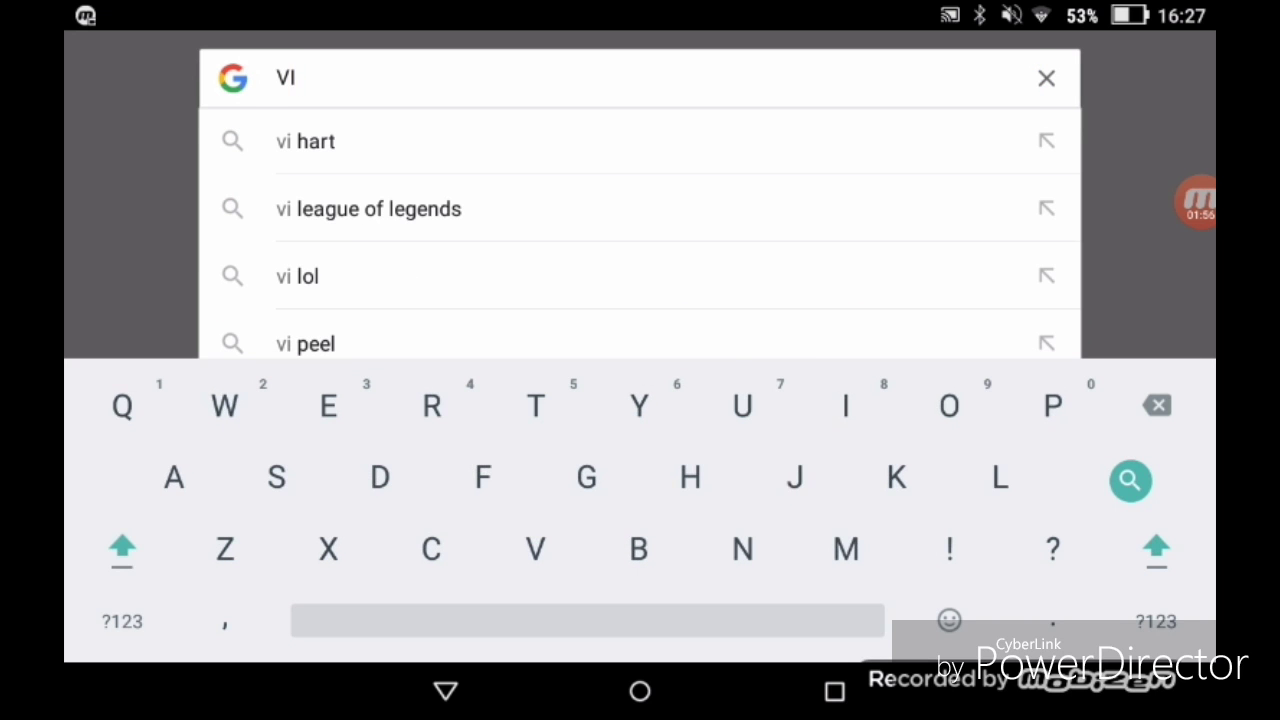
{"action": "type", "text": "Pug"}
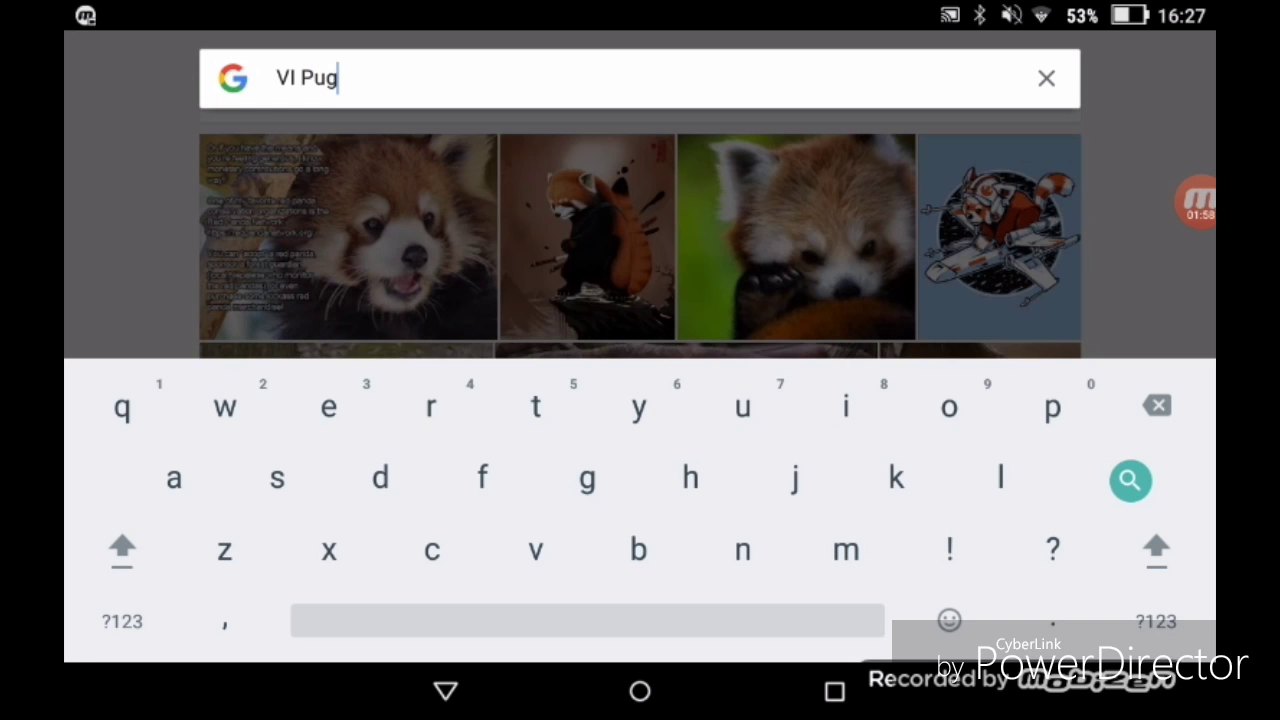
{"action": "key", "text": "Return"}
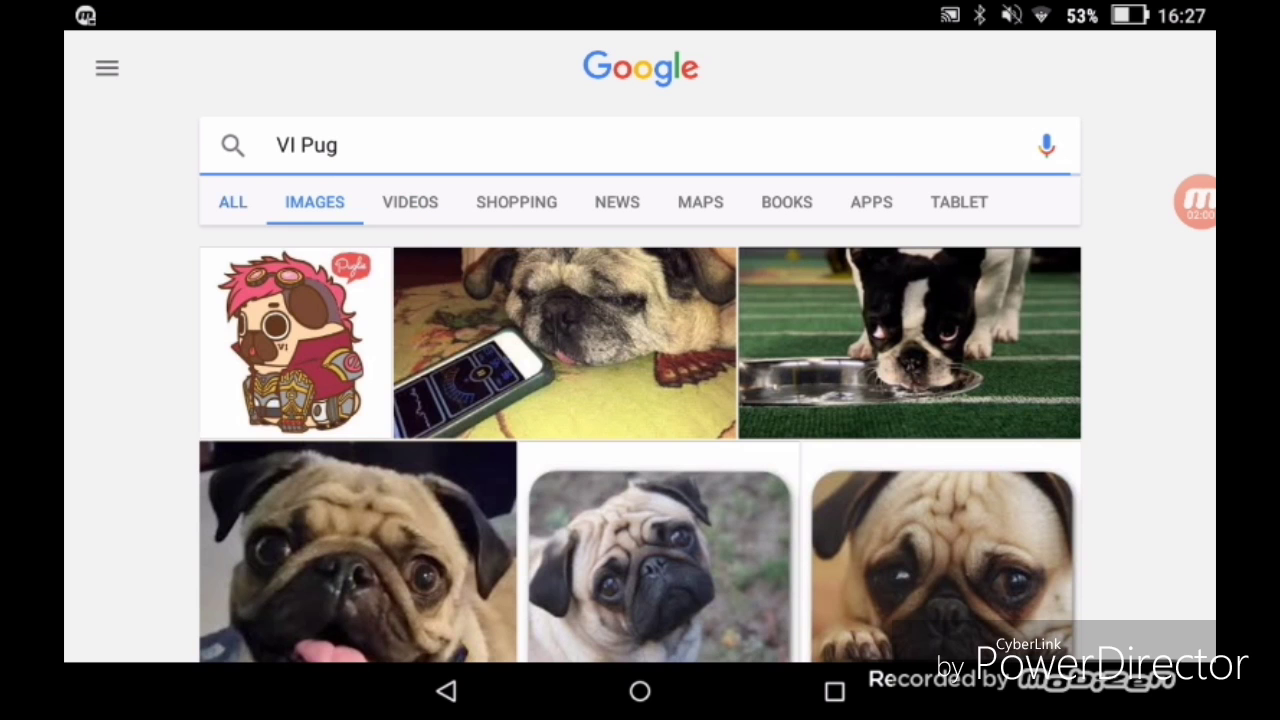
{"action": "left_click", "coordinate": [232, 201]}
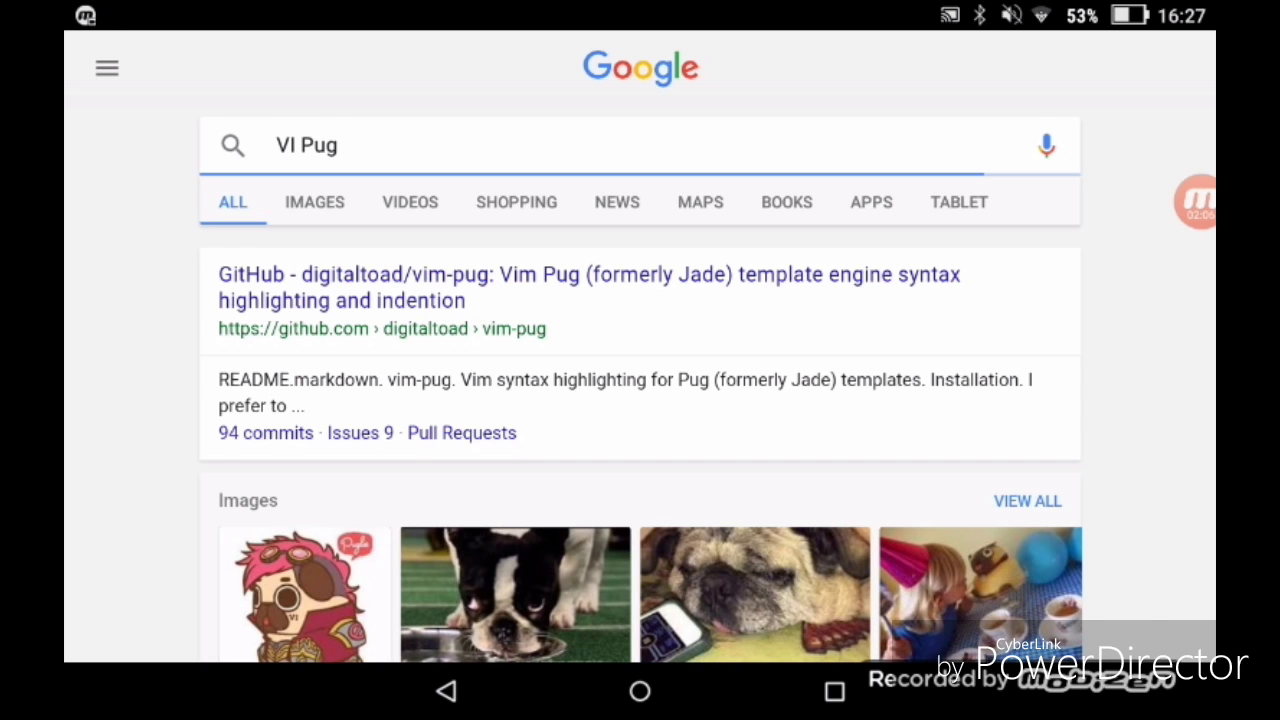
{"action": "left_click", "coordinate": [338, 145]}
- Clear the VI Pug query, then type and erase a half-written XxCuteKa search
{"action": "key", "text": "BackSpace"}
{"action": "key", "text": "BackSpace"}
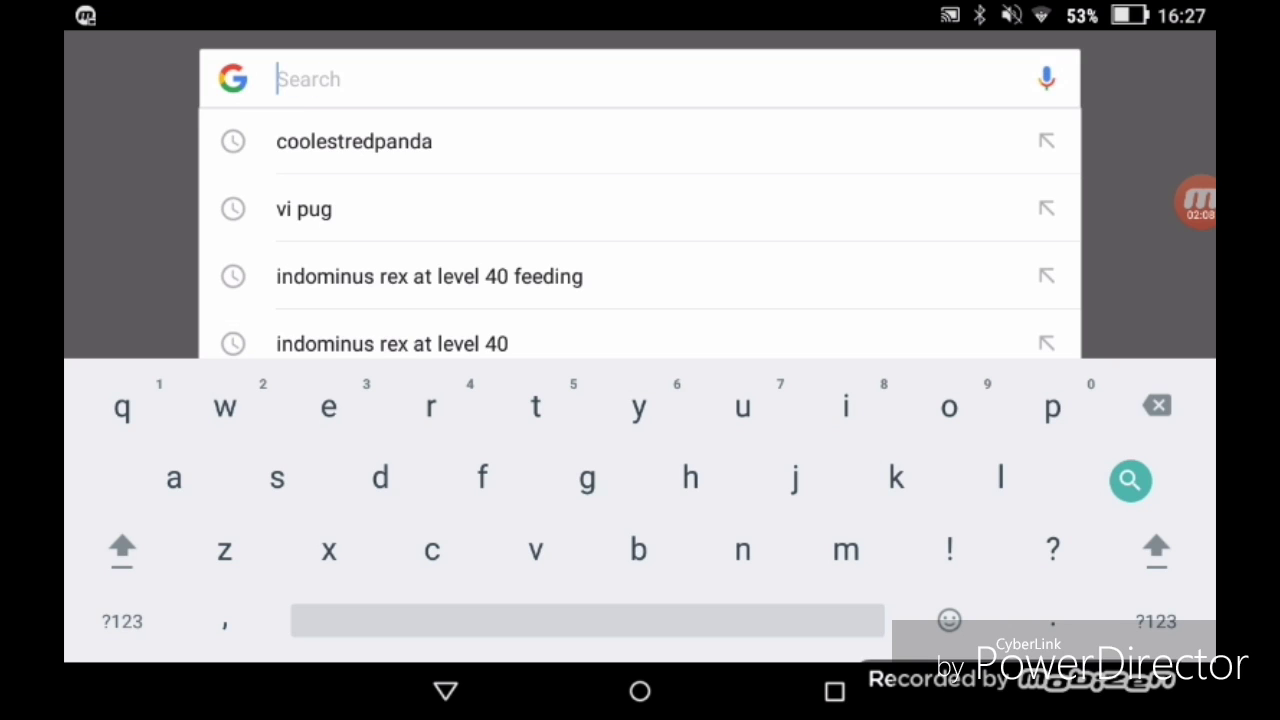
{"action": "left_click", "coordinate": [122, 548]}
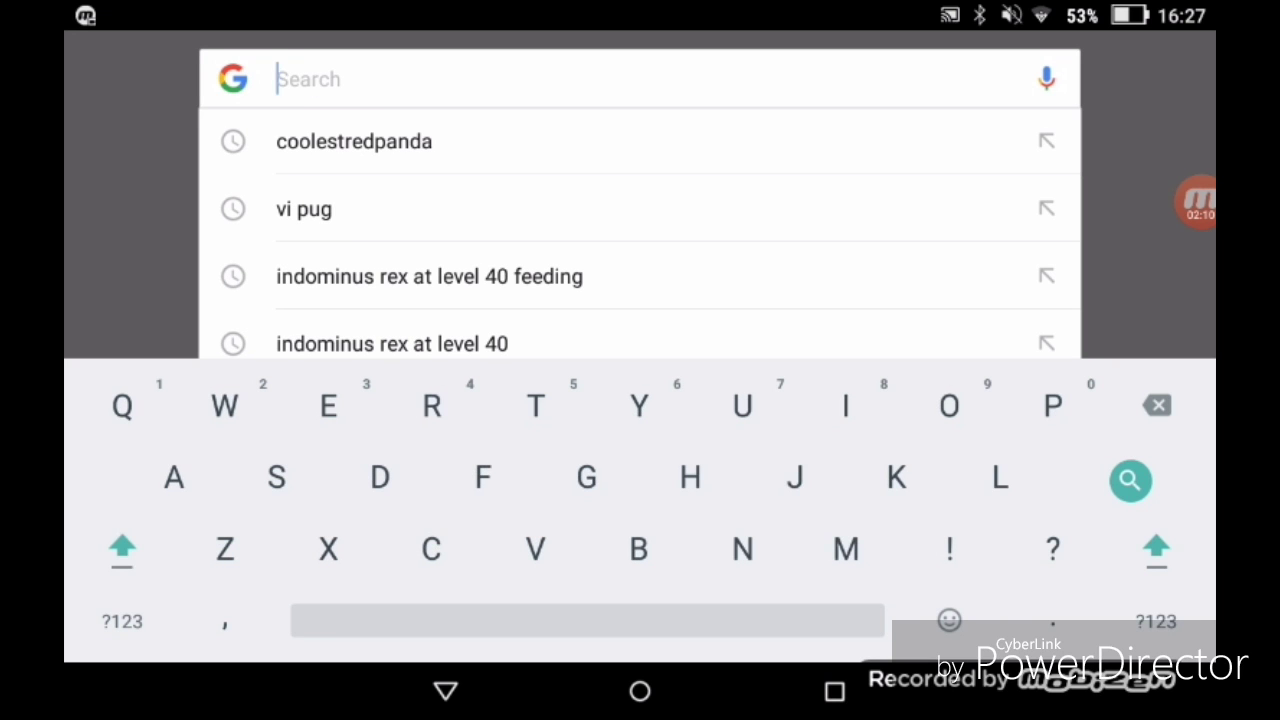
{"action": "type", "text": "Xx"}
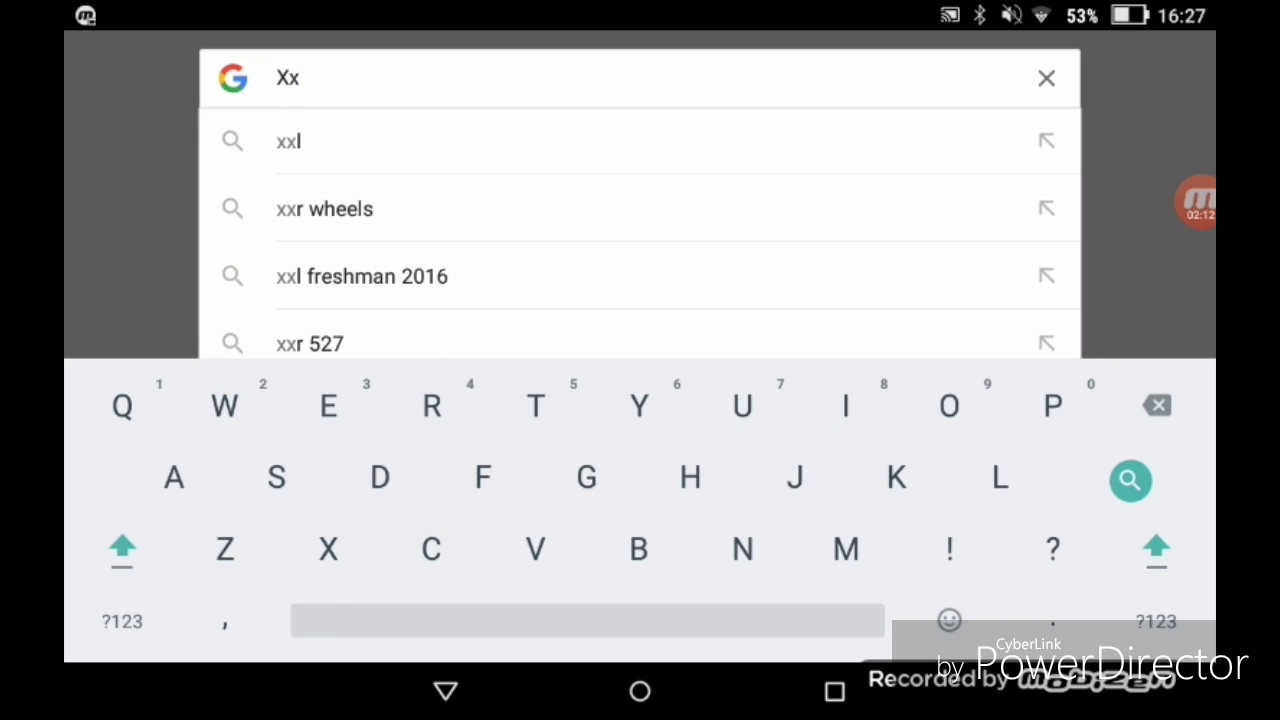
{"action": "type", "text": "Cute"}
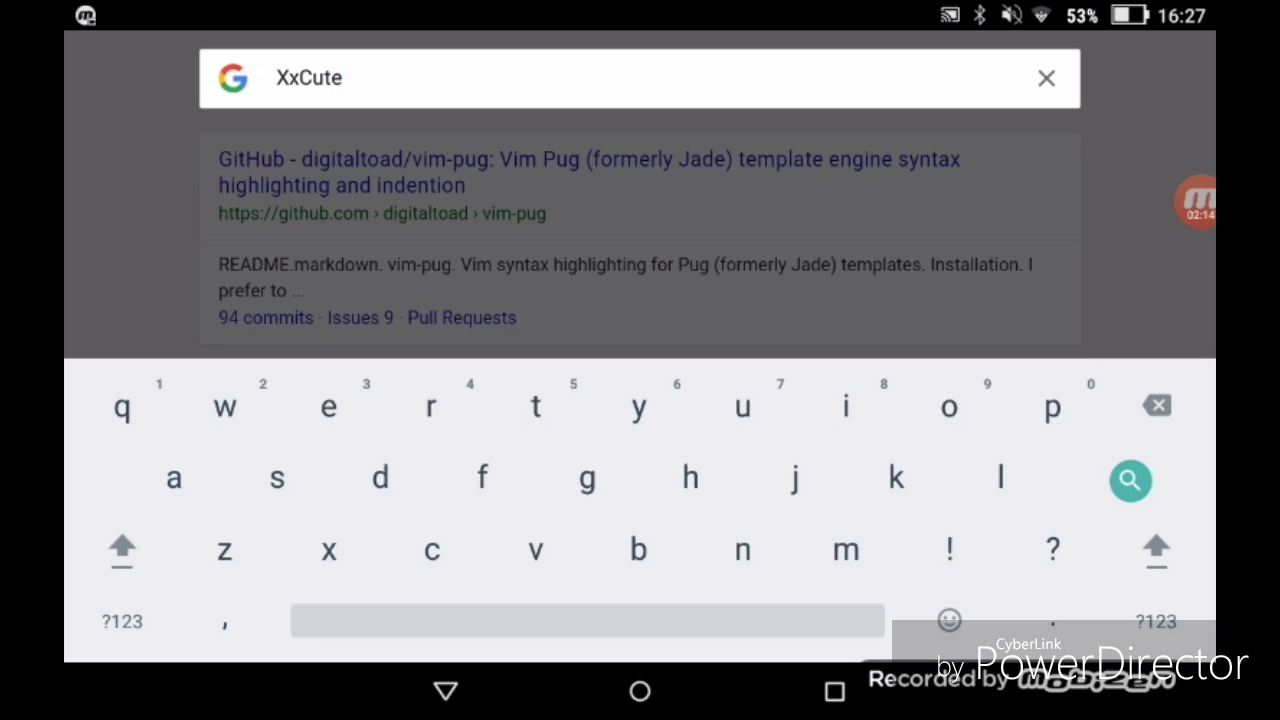
{"action": "left_click", "coordinate": [122, 548]}
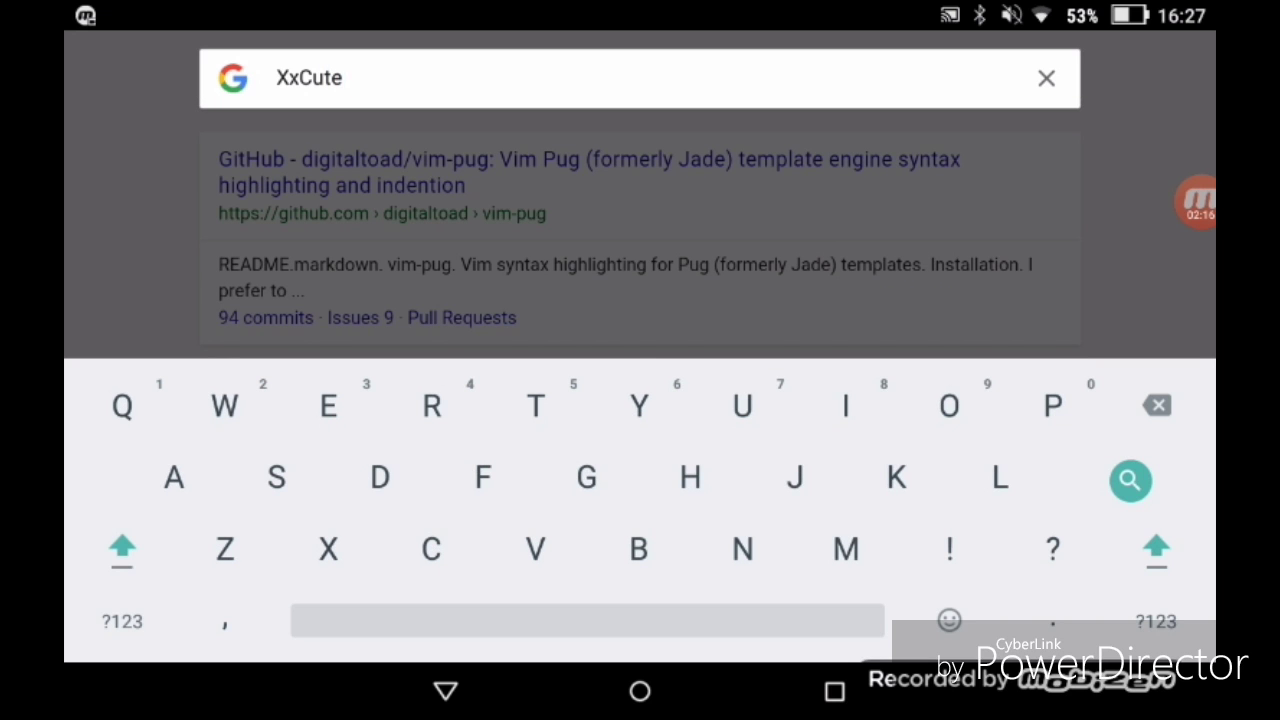
{"action": "type", "text": "Ka"}
{"action": "left_click", "coordinate": [1157, 405]}
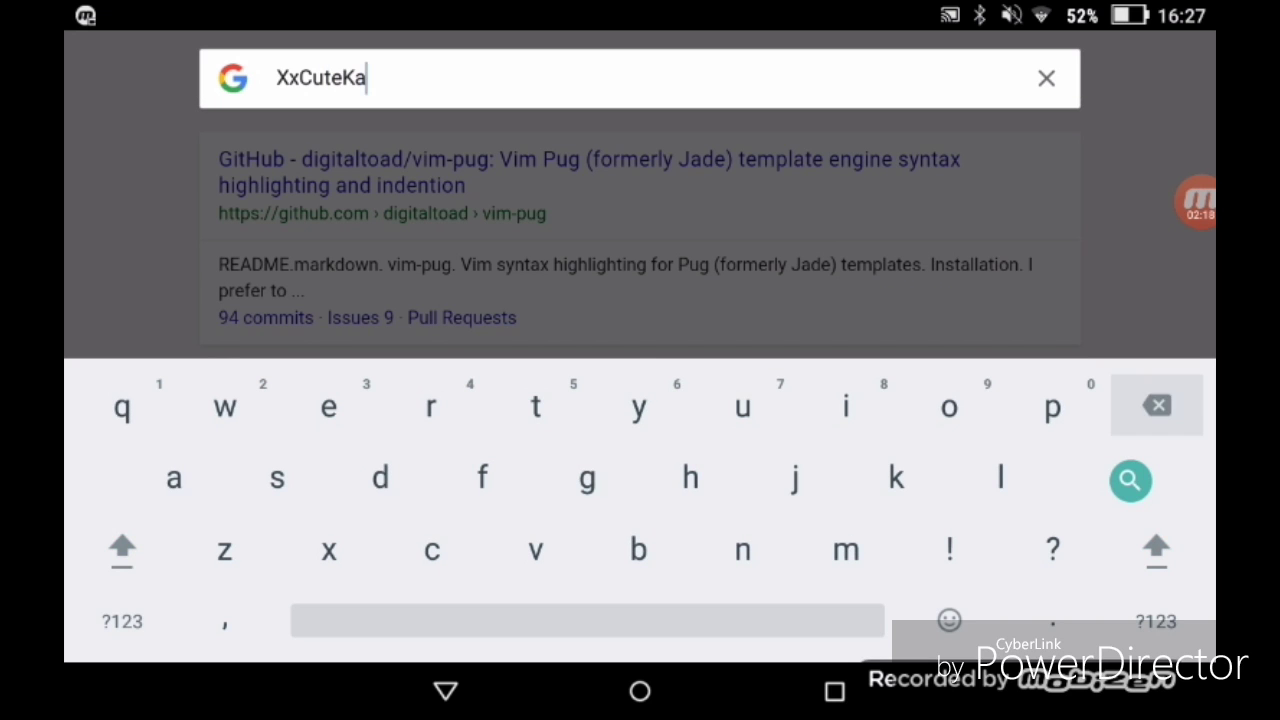
{"action": "left_click", "coordinate": [122, 548]}
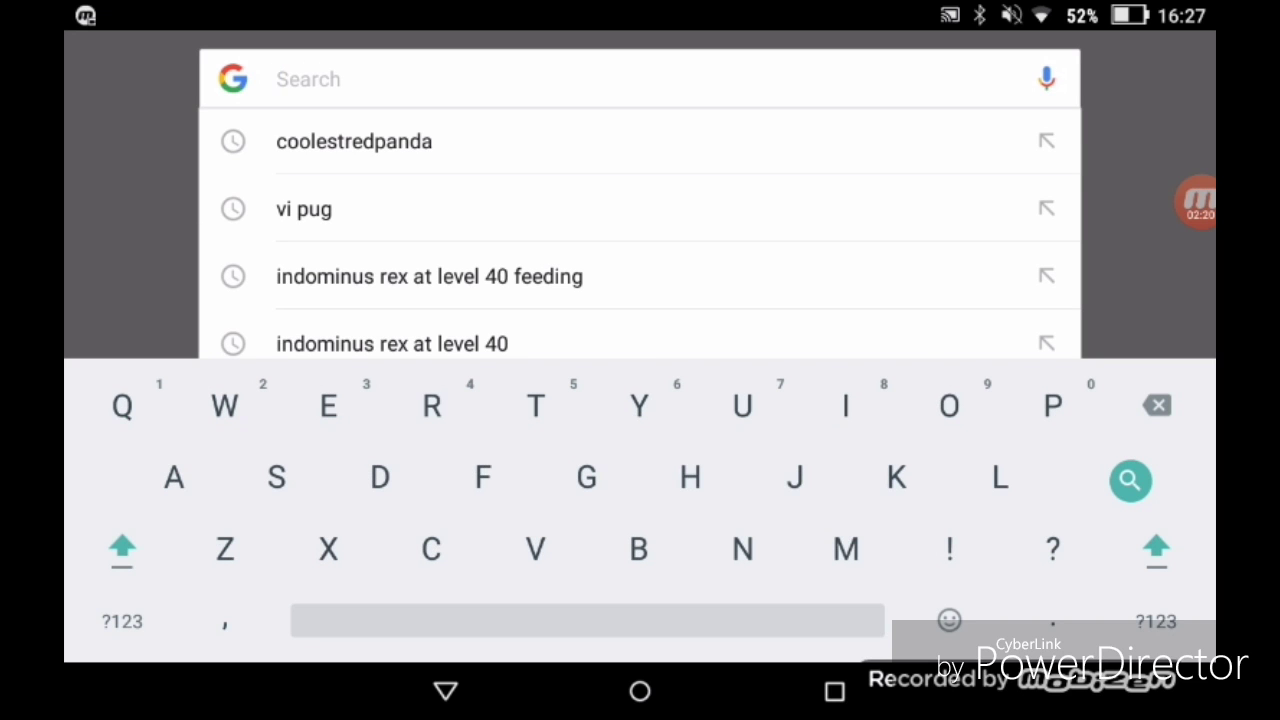
- Rerun the vi pug search from history, view its images, then launch YouTube
{"action": "left_click", "coordinate": [446, 690]}
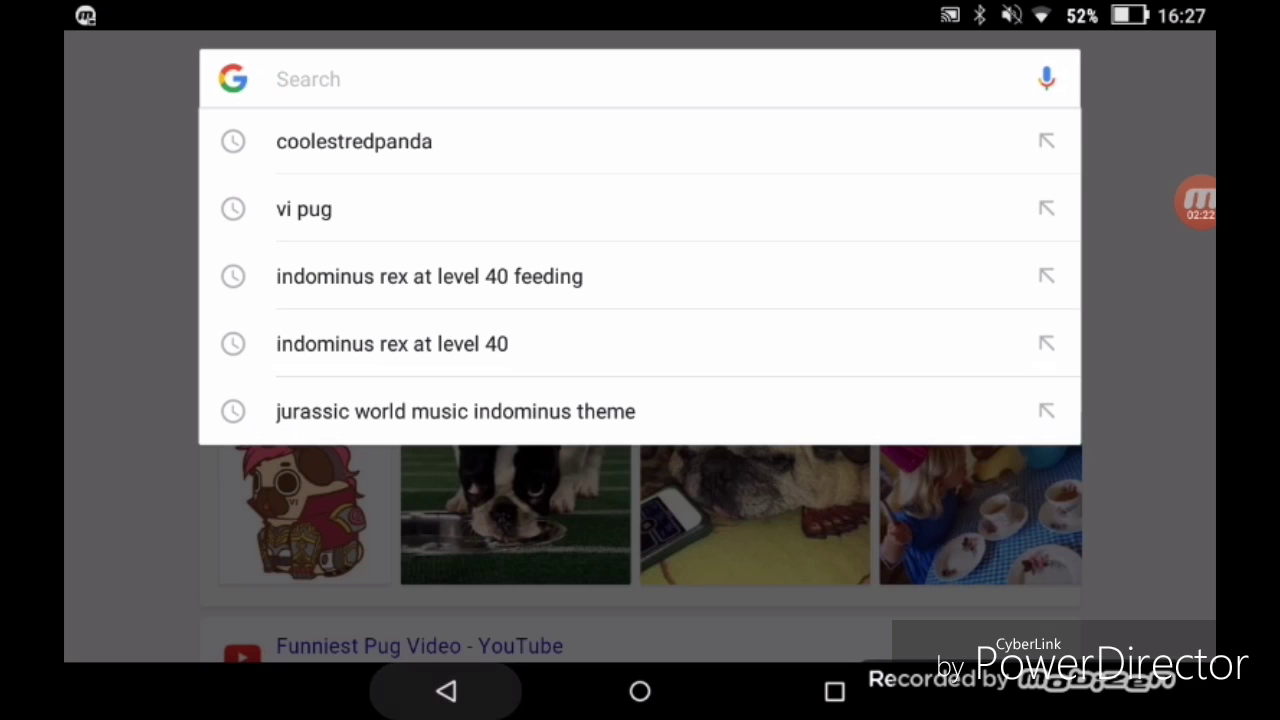
{"action": "left_click", "coordinate": [304, 208]}
{"action": "left_click", "coordinate": [314, 202]}
{"action": "left_click", "coordinate": [640, 690]}
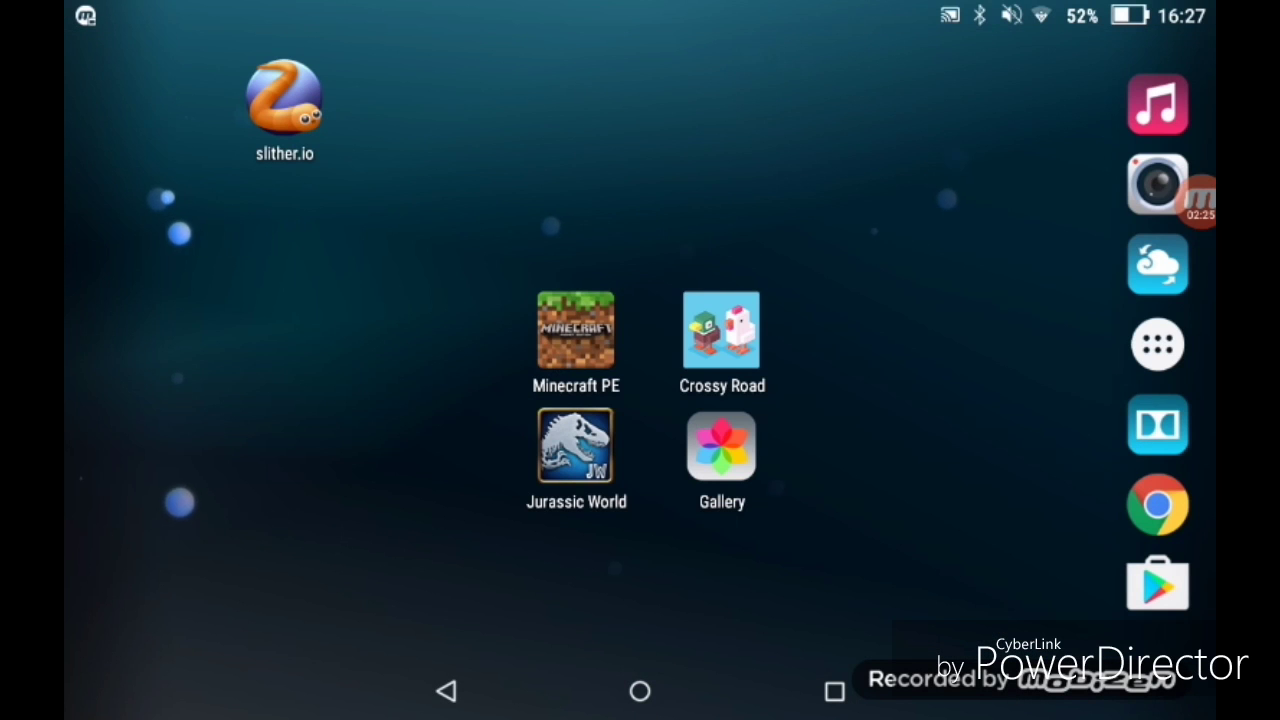
{"action": "left_click", "coordinate": [1158, 344]}
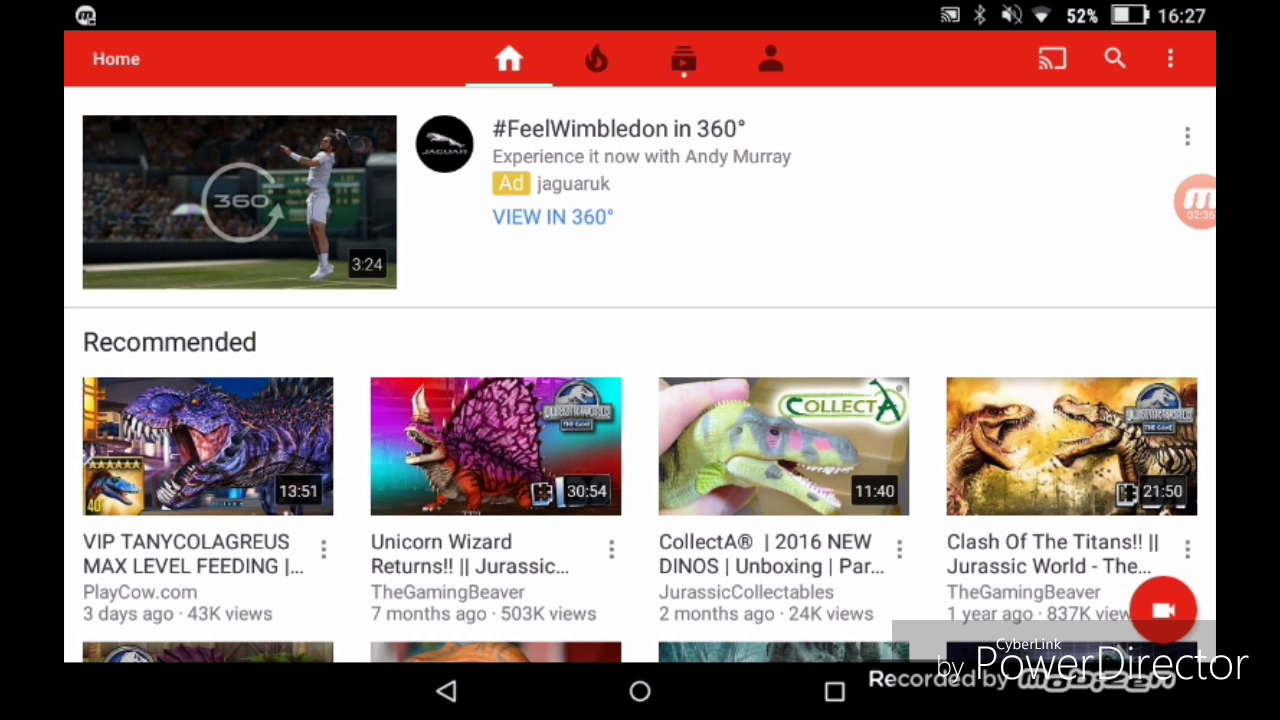
- Play the Roaring Contest! | Crossy Road upload from My channel on the Account tab
{"action": "left_click", "coordinate": [770, 59]}
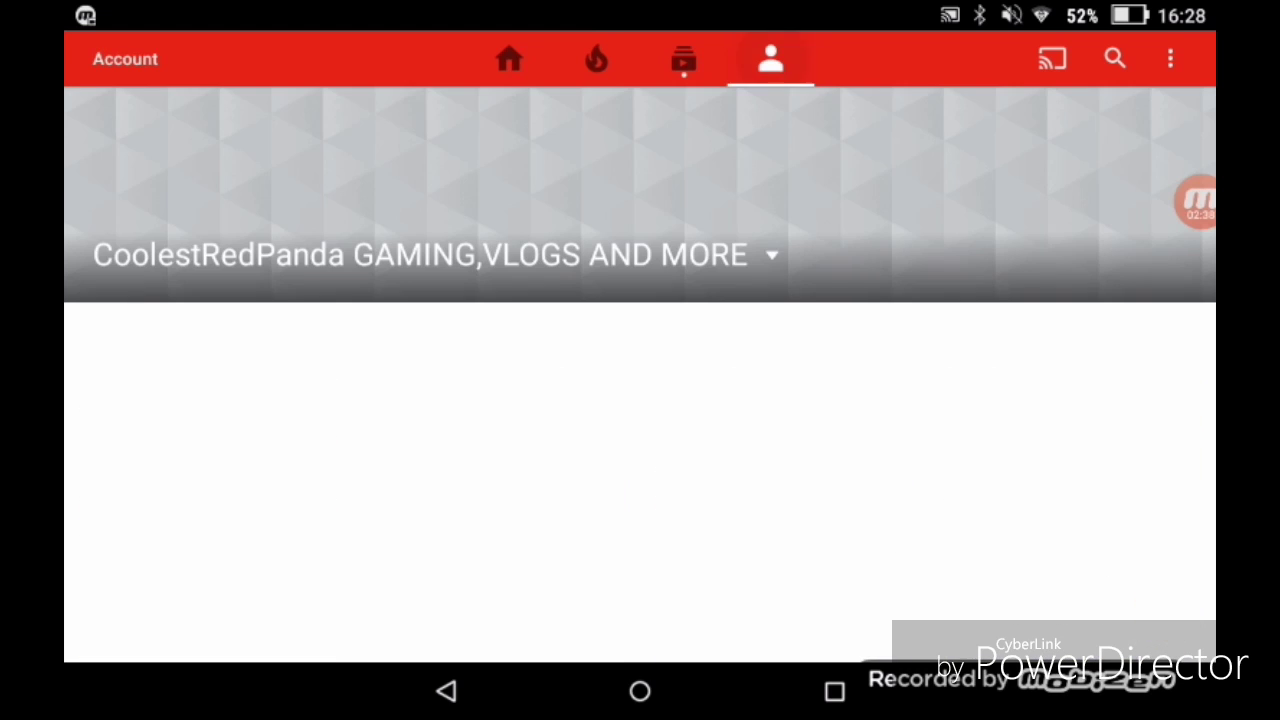
{"action": "left_click", "coordinate": [238, 494]}
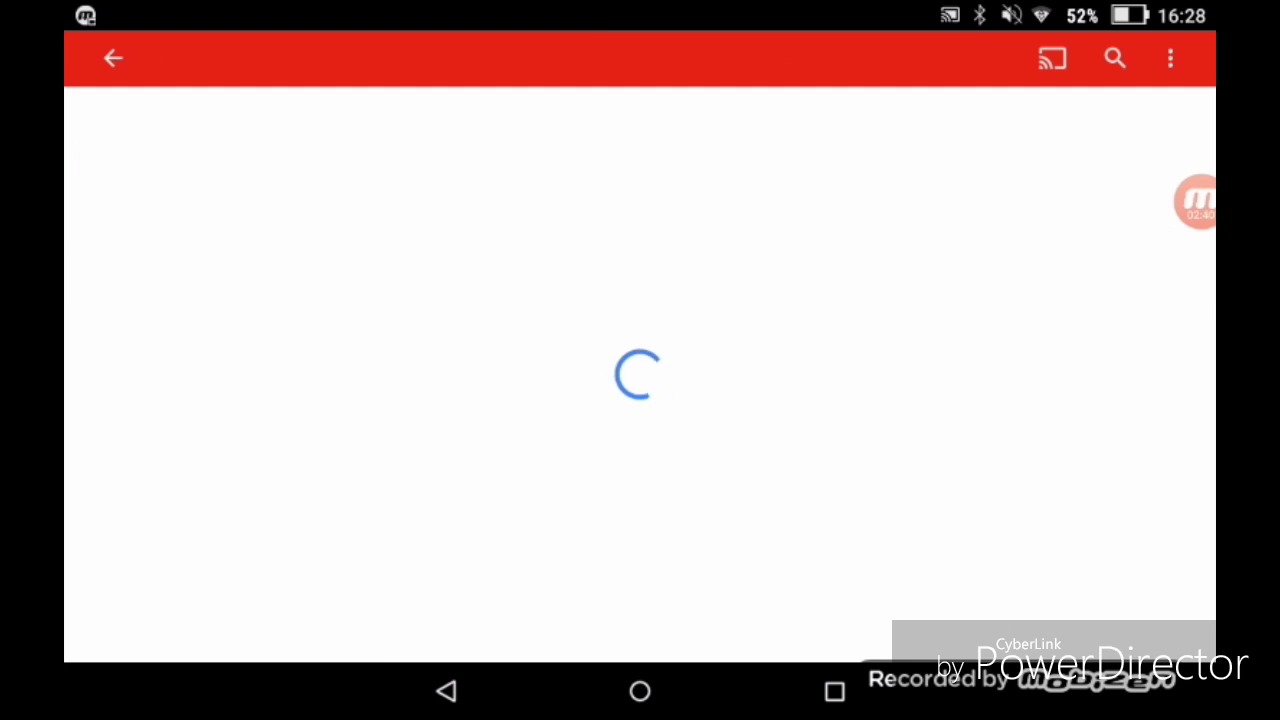
{"action": "scroll", "coordinate": [238, 398], "scroll_direction": "down", "scroll_amount": 3}
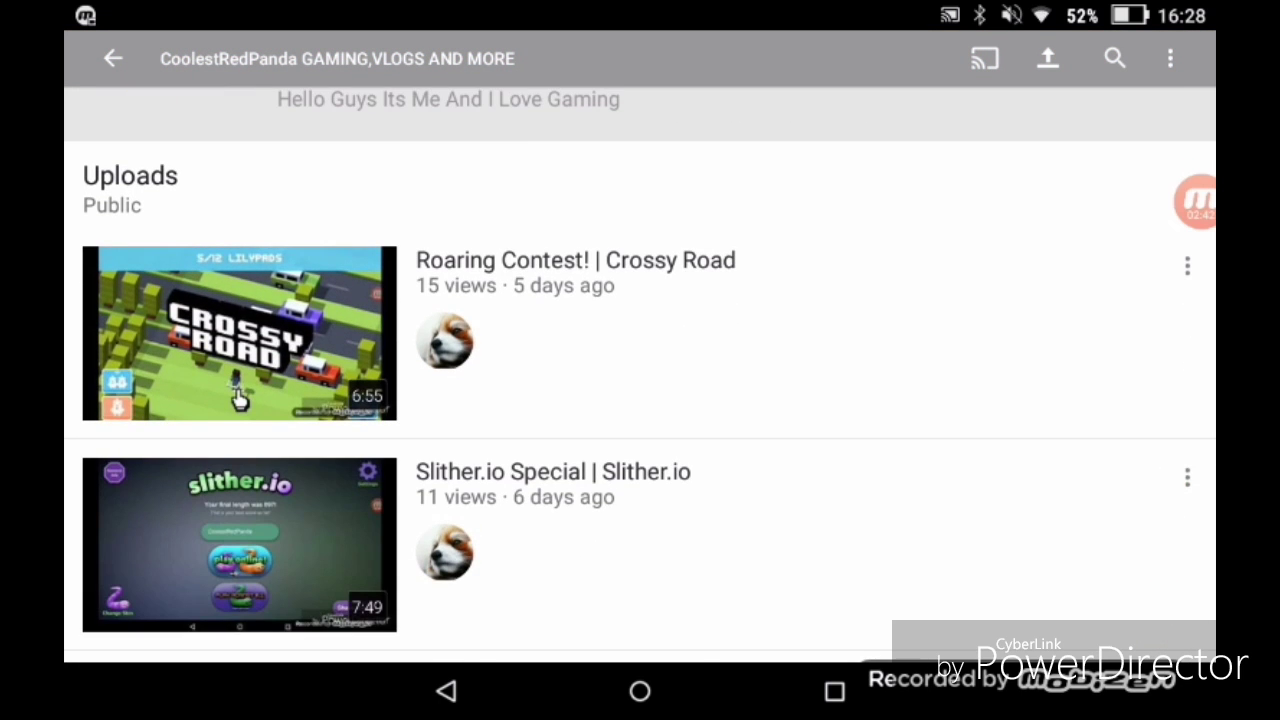
{"action": "left_click", "coordinate": [239, 333]}
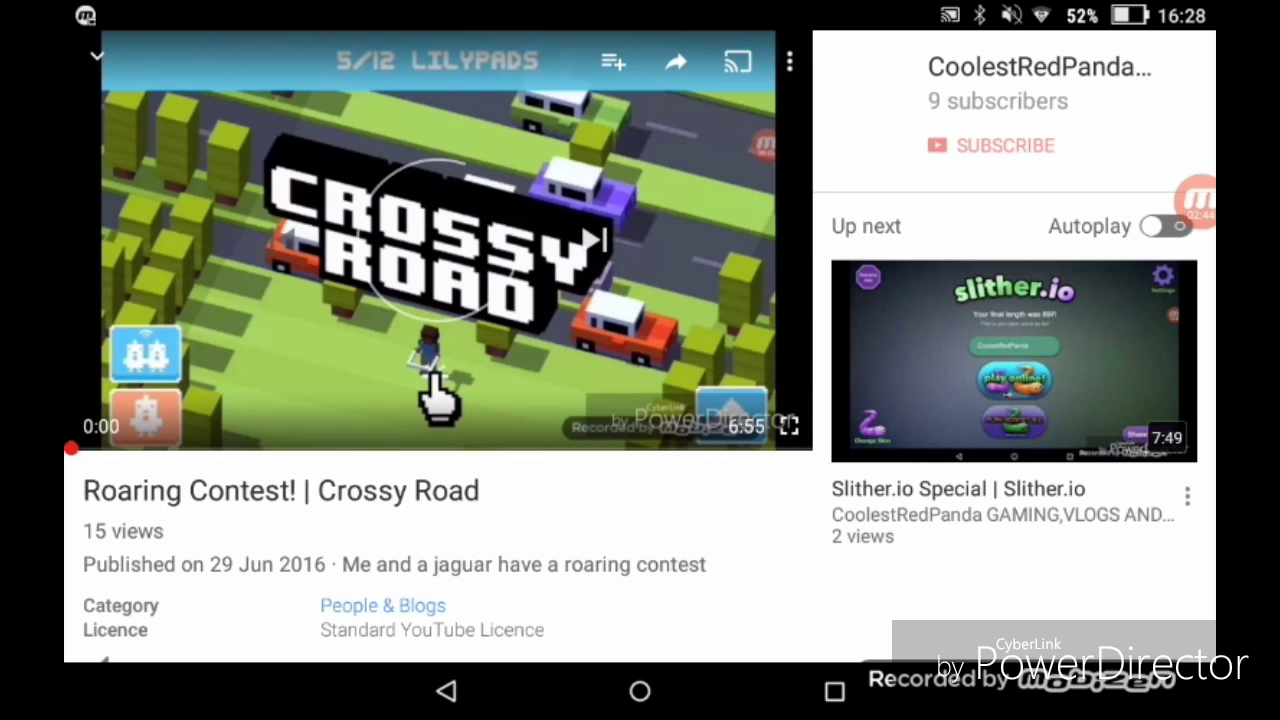
{"action": "scroll", "coordinate": [1013, 400], "scroll_direction": "down", "scroll_amount": 10}
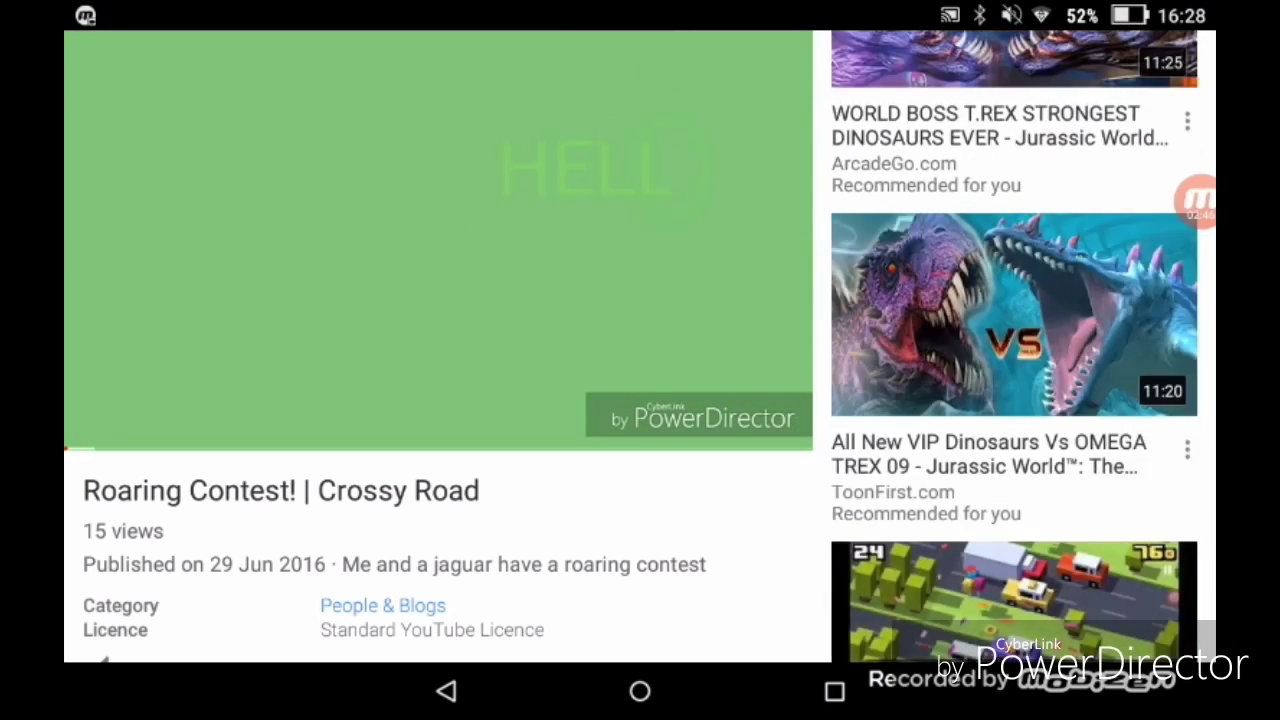
{"action": "scroll", "coordinate": [1013, 400], "scroll_direction": "down", "scroll_amount": 10}
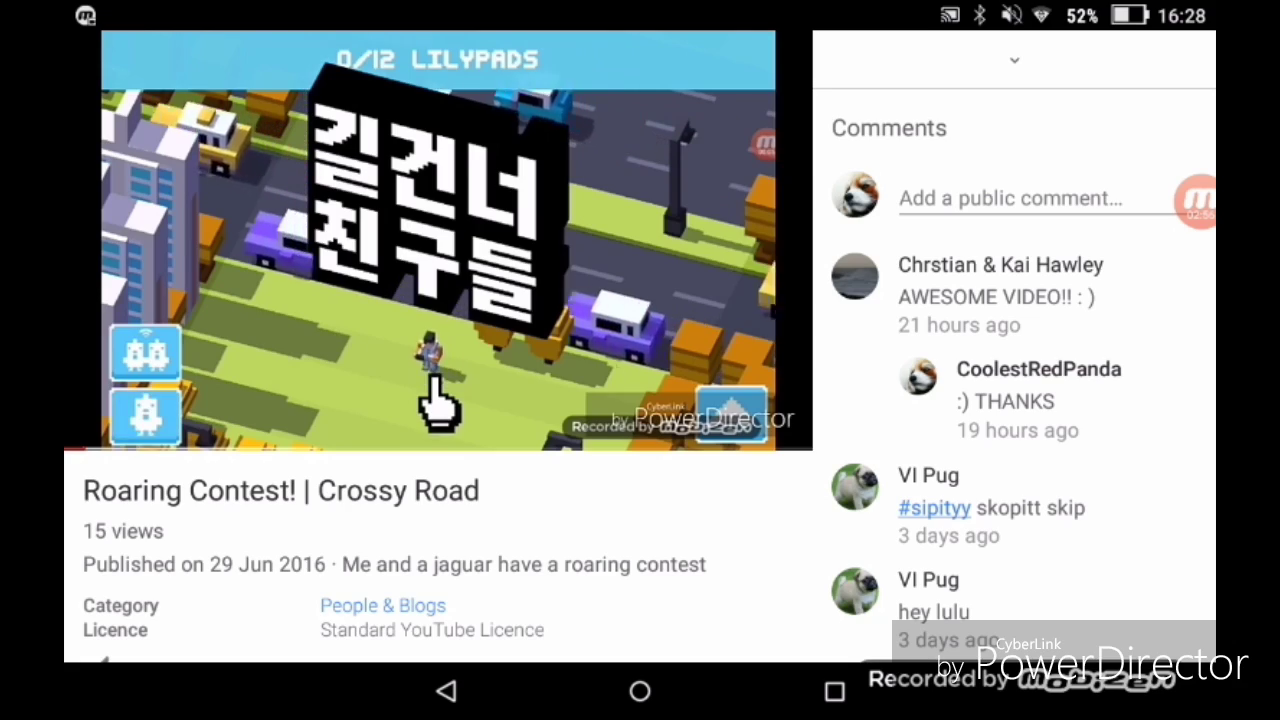
{"action": "left_click", "coordinate": [960, 600]}
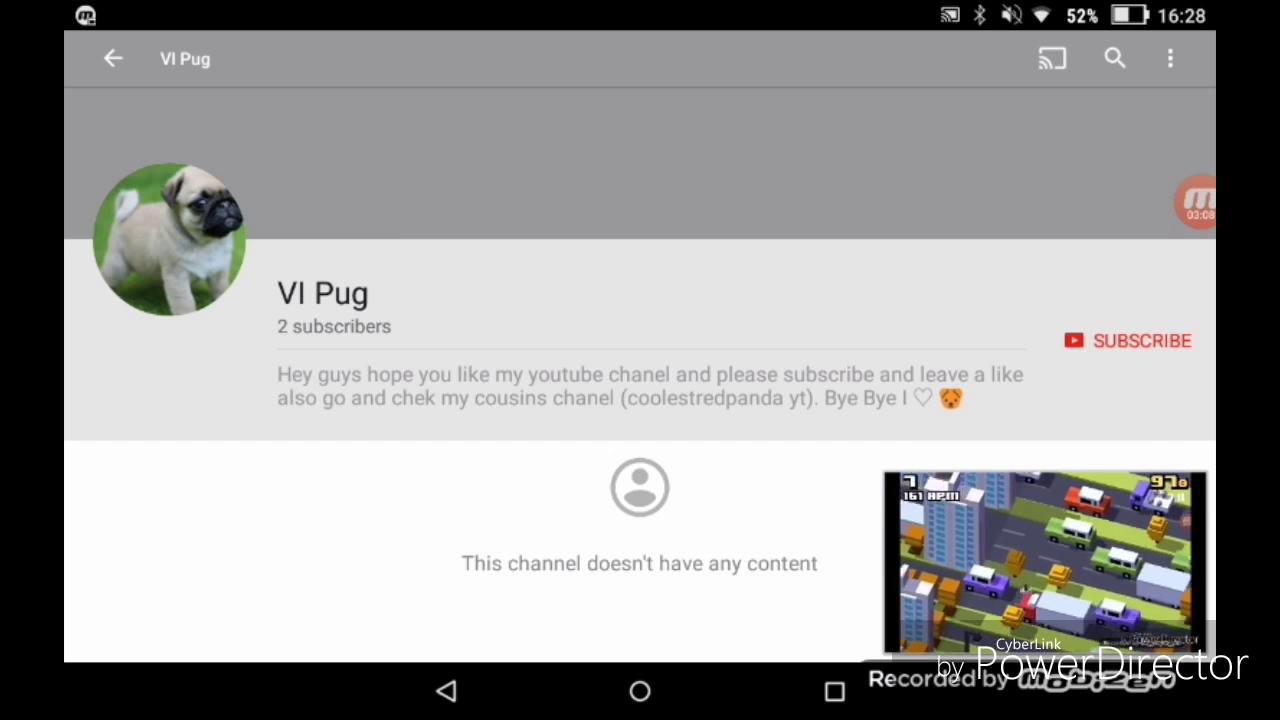
{"action": "left_click", "coordinate": [1045, 560]}
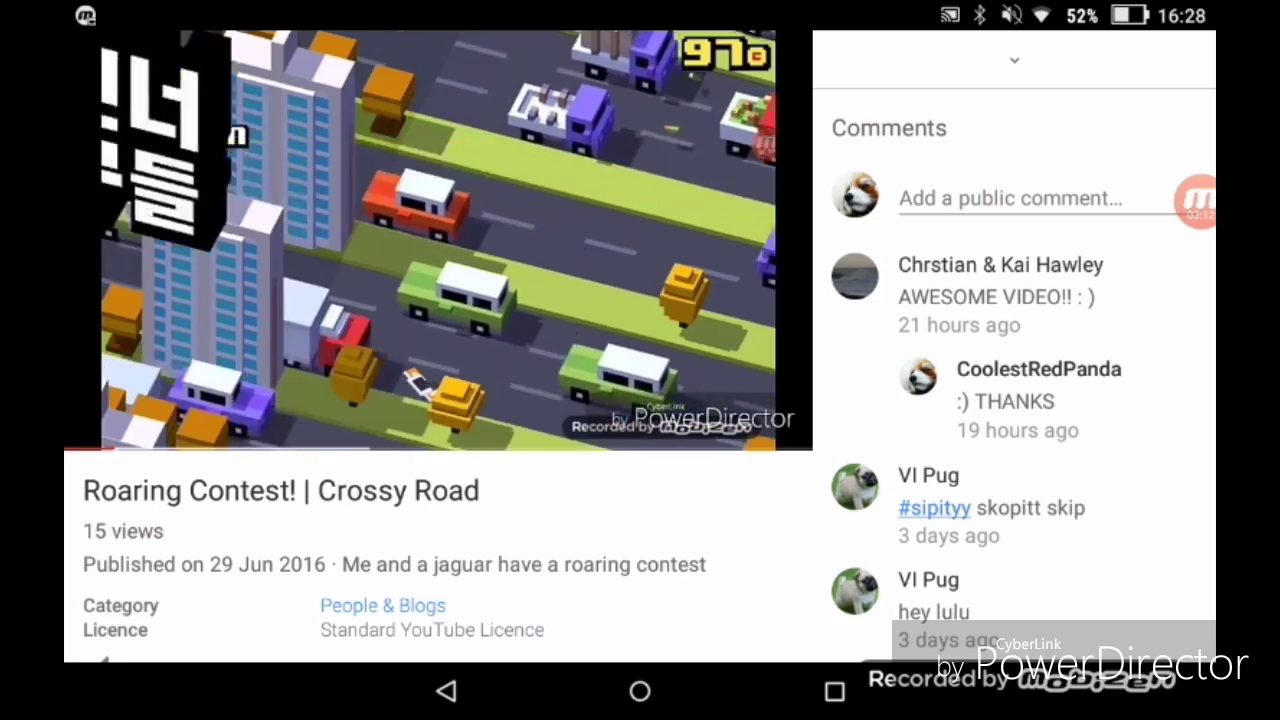
{"action": "left_click", "coordinate": [918, 376]}
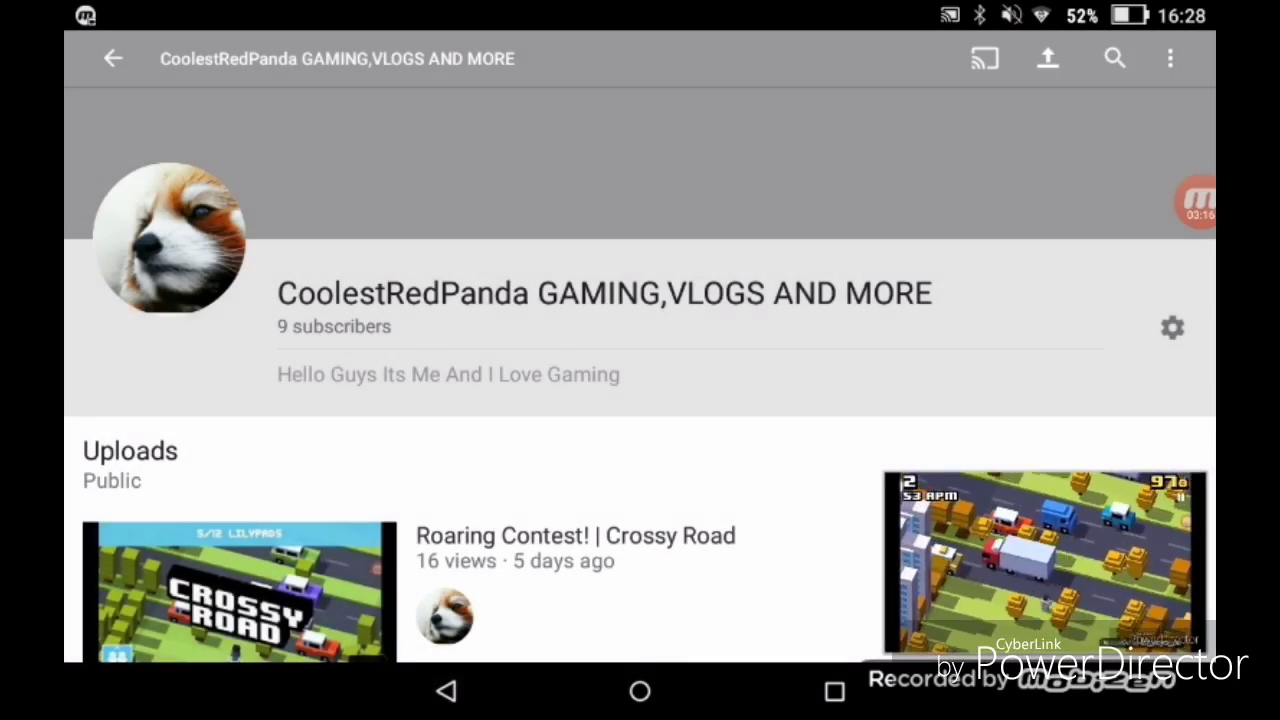
{"action": "left_click_drag", "start_coordinate": [1045, 560], "coordinate": [1210, 565]}
{"action": "scroll", "coordinate": [640, 400], "scroll_direction": "down", "scroll_amount": 5}
{"action": "scroll", "coordinate": [640, 400], "scroll_direction": "down", "scroll_amount": 5}
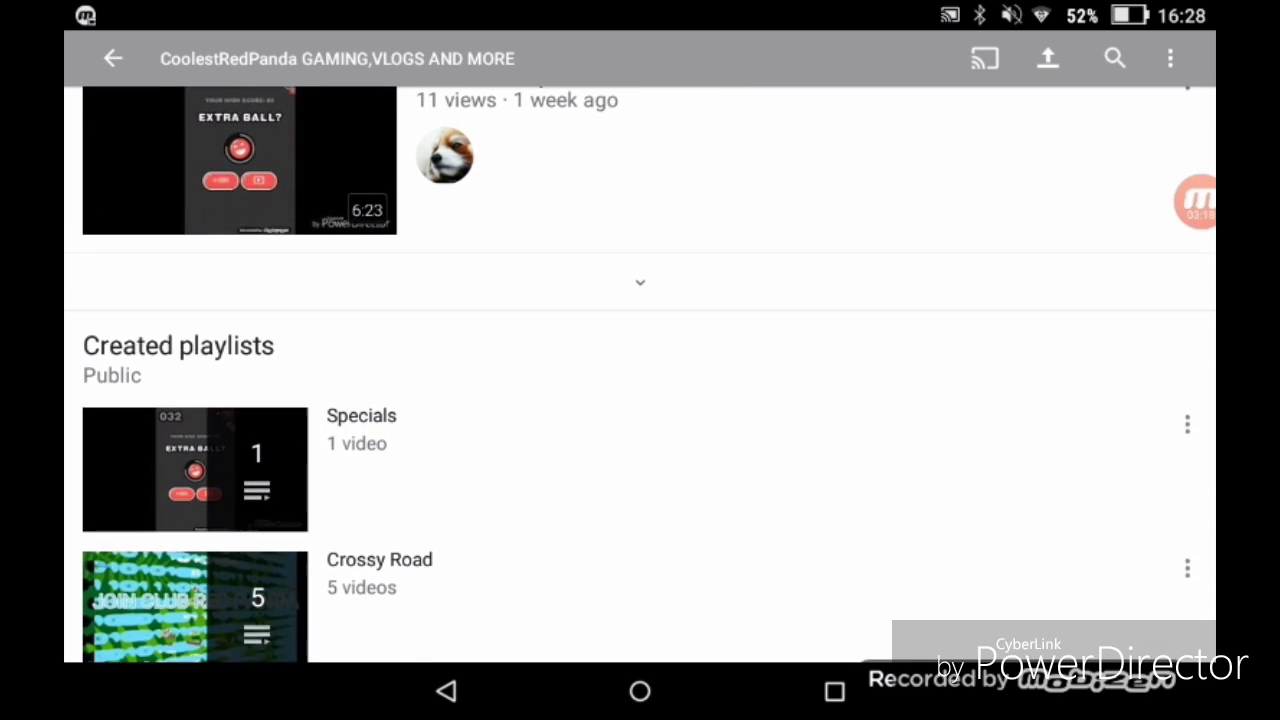
- Briefly play PKT BALL Special, then start Big Fat Tourist!!! | Crossy Road #5 from Uploads
{"action": "left_click", "coordinate": [380, 572]}
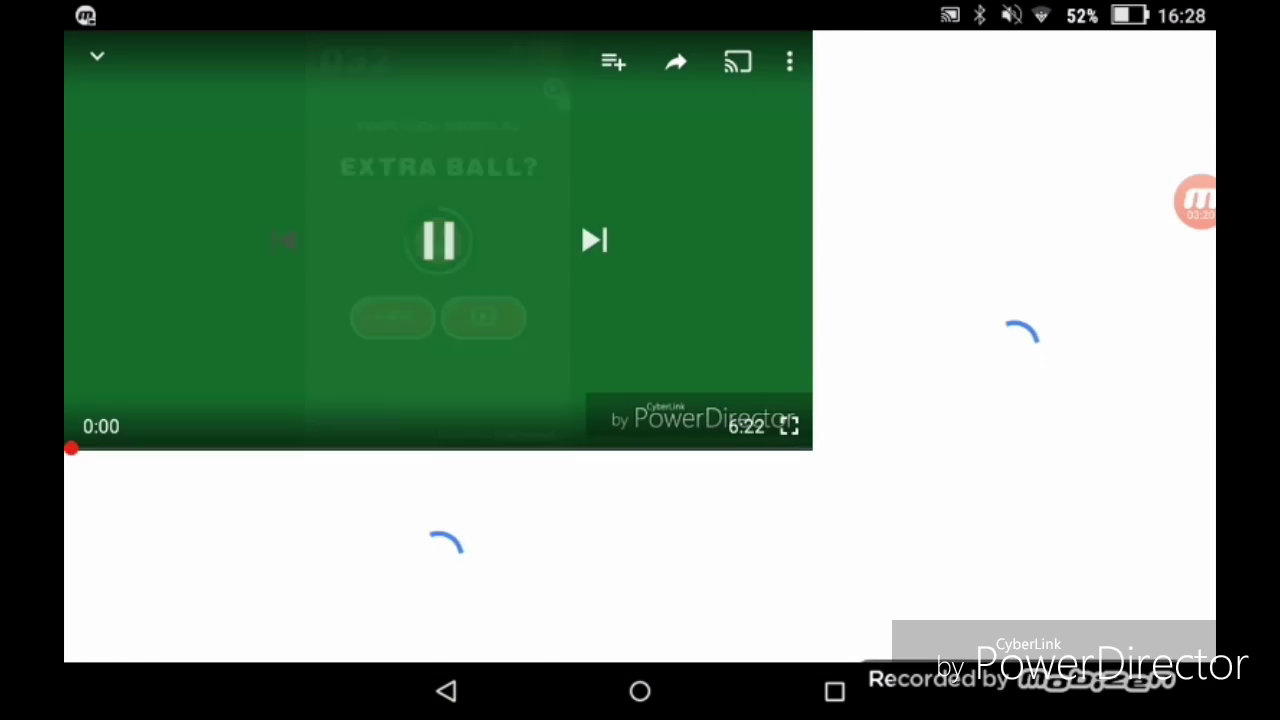
{"action": "scroll", "coordinate": [1015, 350], "scroll_direction": "down", "scroll_amount": 10}
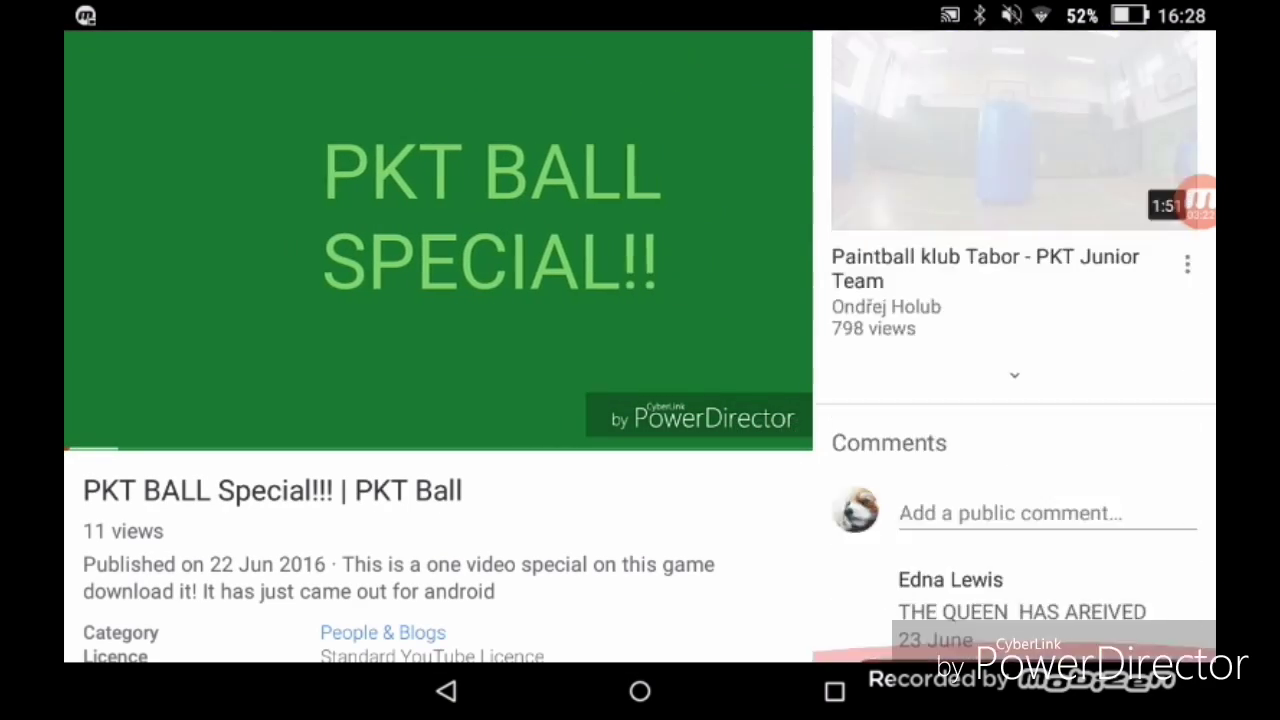
{"action": "left_click_drag", "start_coordinate": [438, 240], "coordinate": [438, 600]}
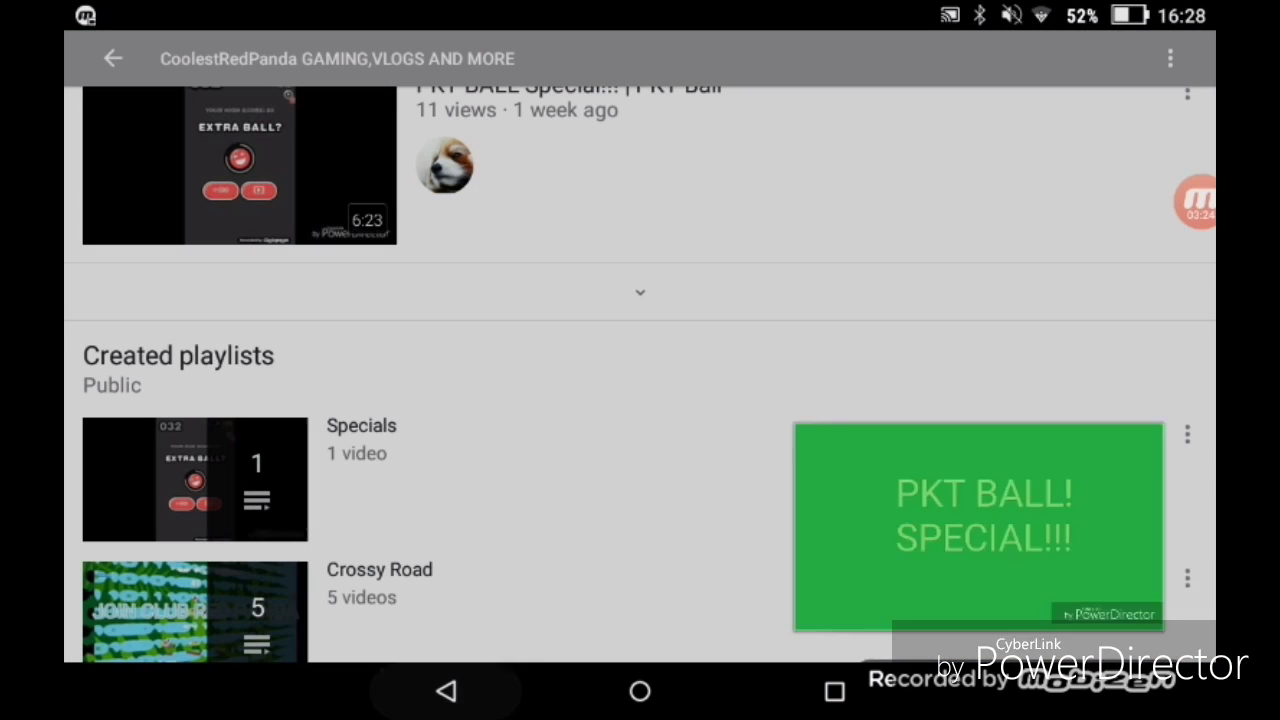
{"action": "left_click_drag", "start_coordinate": [1000, 535], "coordinate": [1200, 535]}
{"action": "scroll", "coordinate": [640, 400], "scroll_direction": "down", "scroll_amount": 5}
{"action": "scroll", "coordinate": [640, 400], "scroll_direction": "down", "scroll_amount": 2}
{"action": "scroll", "coordinate": [640, 400], "scroll_direction": "up", "scroll_amount": 5}
{"action": "scroll", "coordinate": [640, 400], "scroll_direction": "up", "scroll_amount": 1}
{"action": "scroll", "coordinate": [240, 335], "scroll_direction": "up", "scroll_amount": 6}
{"action": "scroll", "coordinate": [240, 335], "scroll_direction": "down", "scroll_amount": 4}
{"action": "left_click", "coordinate": [640, 497]}
{"action": "scroll", "coordinate": [240, 375], "scroll_direction": "down", "scroll_amount": 2}
{"action": "left_click_drag", "start_coordinate": [238, 373], "coordinate": [238, 365]}
{"action": "left_click", "coordinate": [240, 300]}
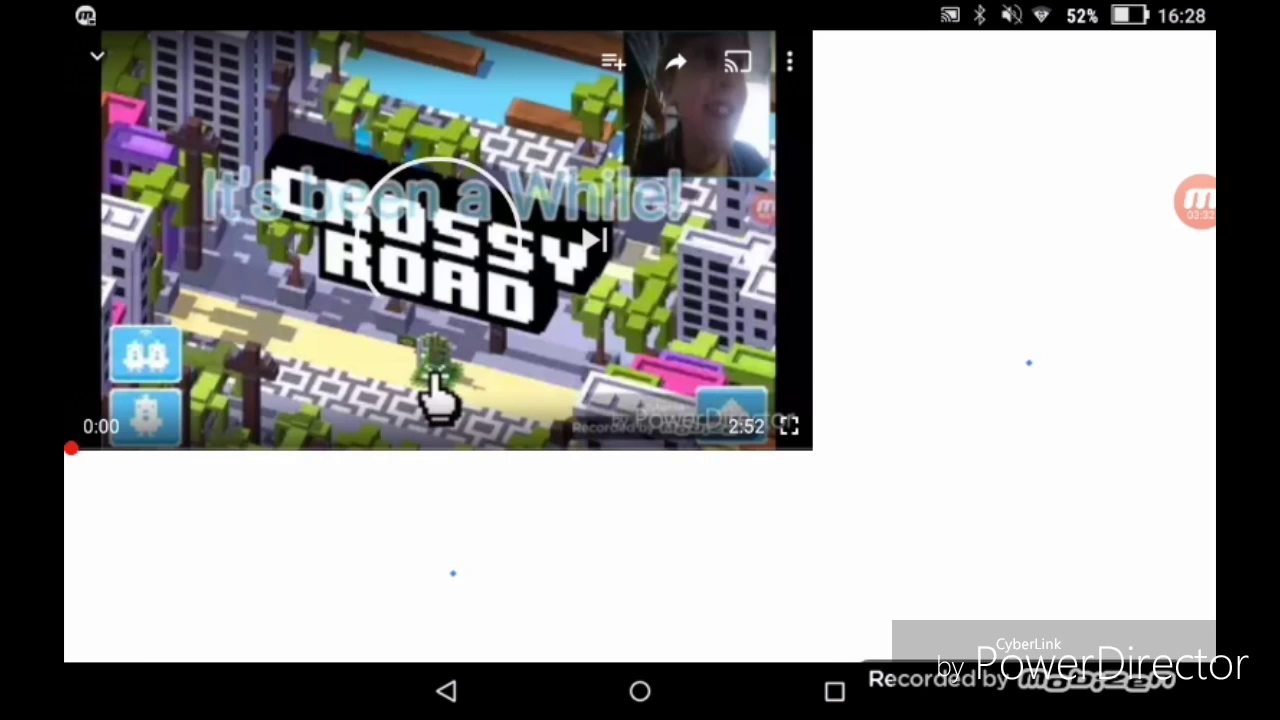
{"action": "left_click_drag", "start_coordinate": [440, 395], "coordinate": [440, 650]}
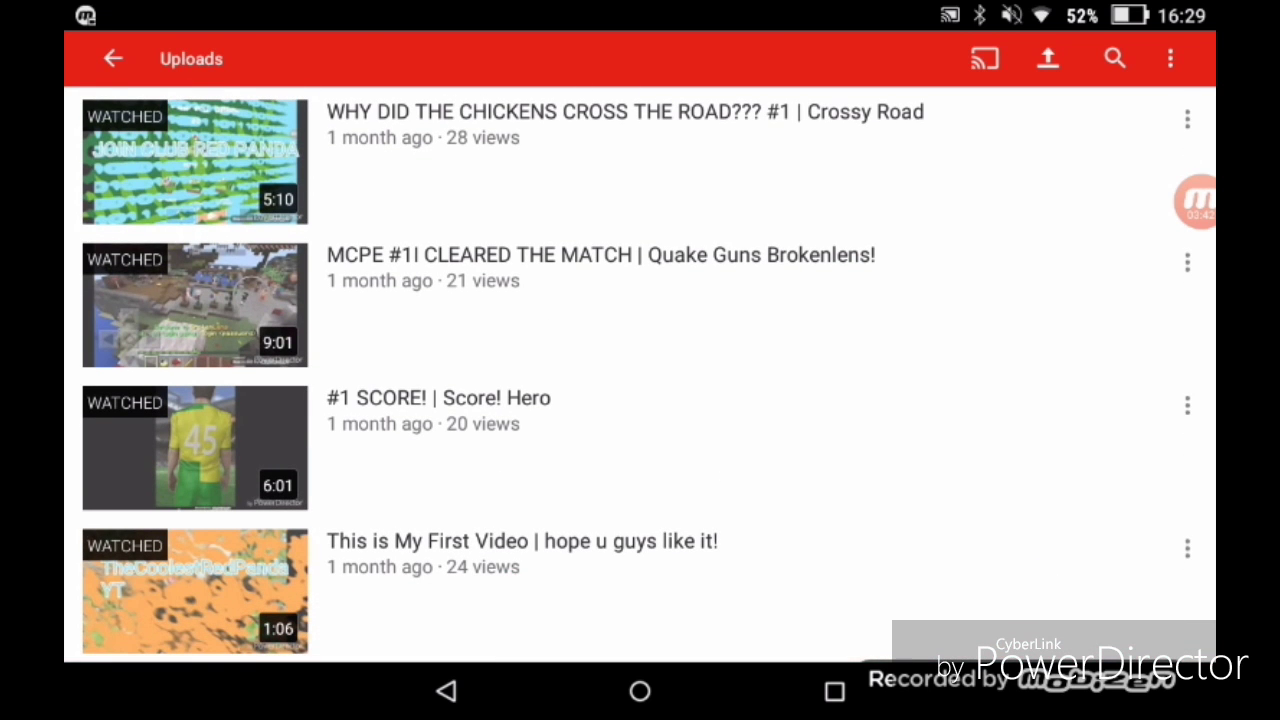
{"action": "scroll", "coordinate": [640, 375], "scroll_direction": "up", "scroll_amount": 2}
- Play WHY DID THE CHICKENS CROSS THE ROAD??? and #1 SCORE! | Score! Hero, then dismiss the player
{"action": "left_click", "coordinate": [834, 300]}
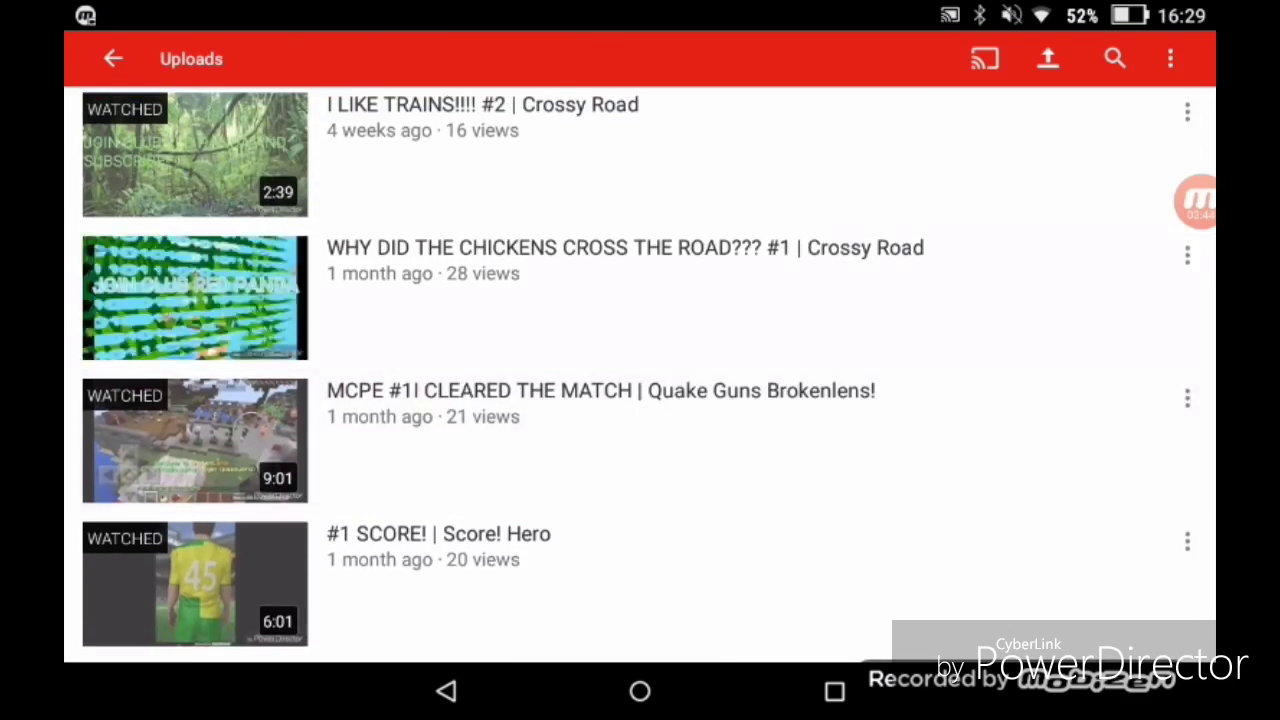
{"action": "scroll", "coordinate": [1015, 350], "scroll_direction": "down", "scroll_amount": 5}
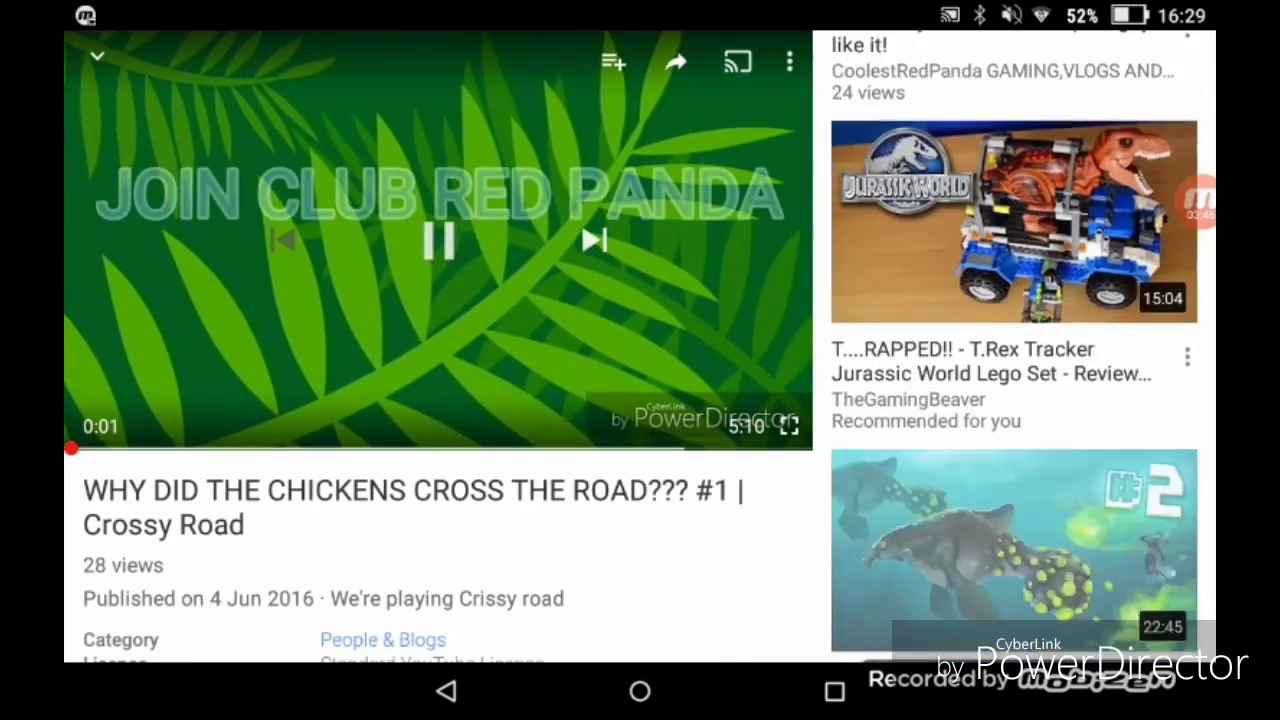
{"action": "scroll", "coordinate": [1015, 350], "scroll_direction": "down", "scroll_amount": 5}
{"action": "scroll", "coordinate": [1015, 350], "scroll_direction": "down", "scroll_amount": 5}
{"action": "scroll", "coordinate": [1015, 350], "scroll_direction": "down", "scroll_amount": 5}
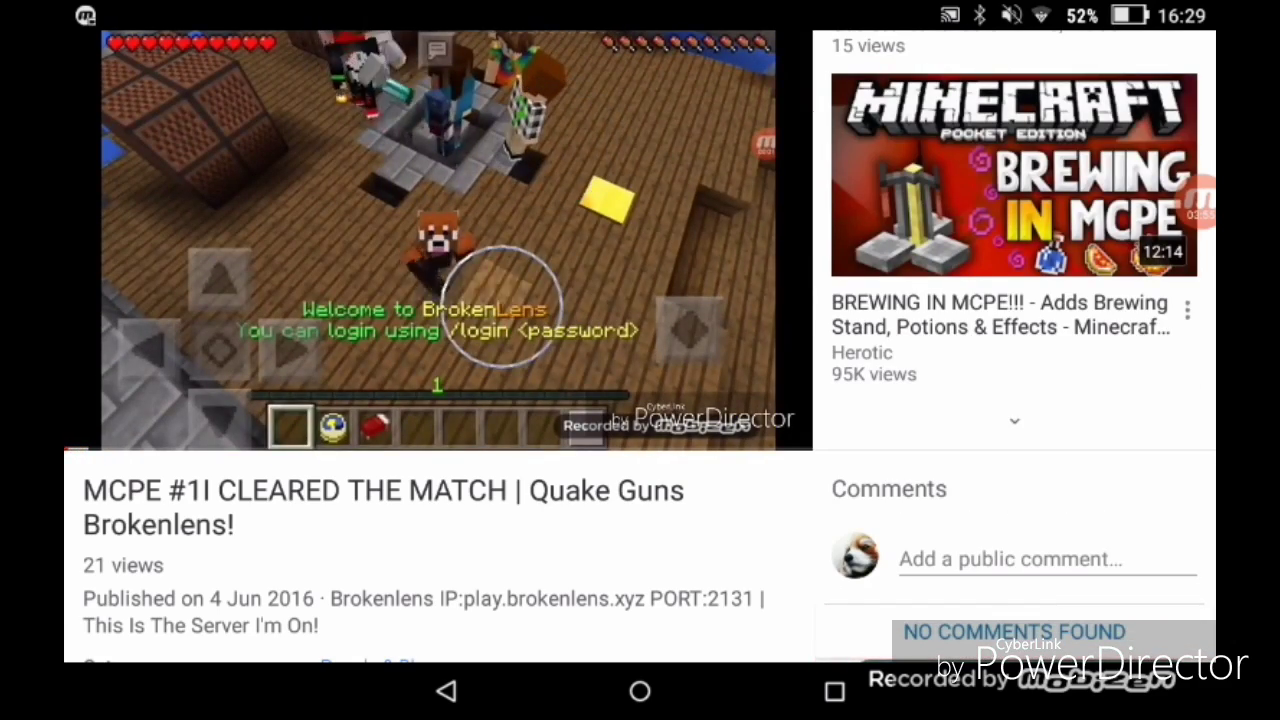
{"action": "left_click", "coordinate": [446, 690]}
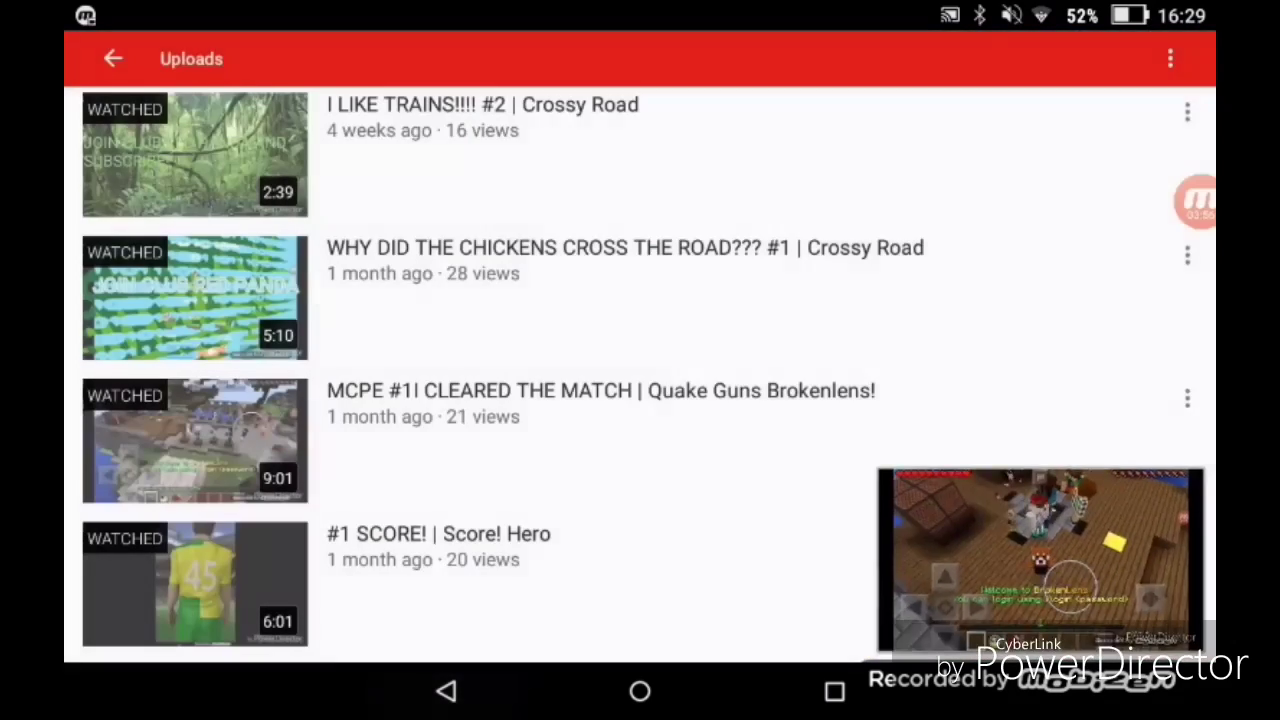
{"action": "left_click", "coordinate": [195, 584]}
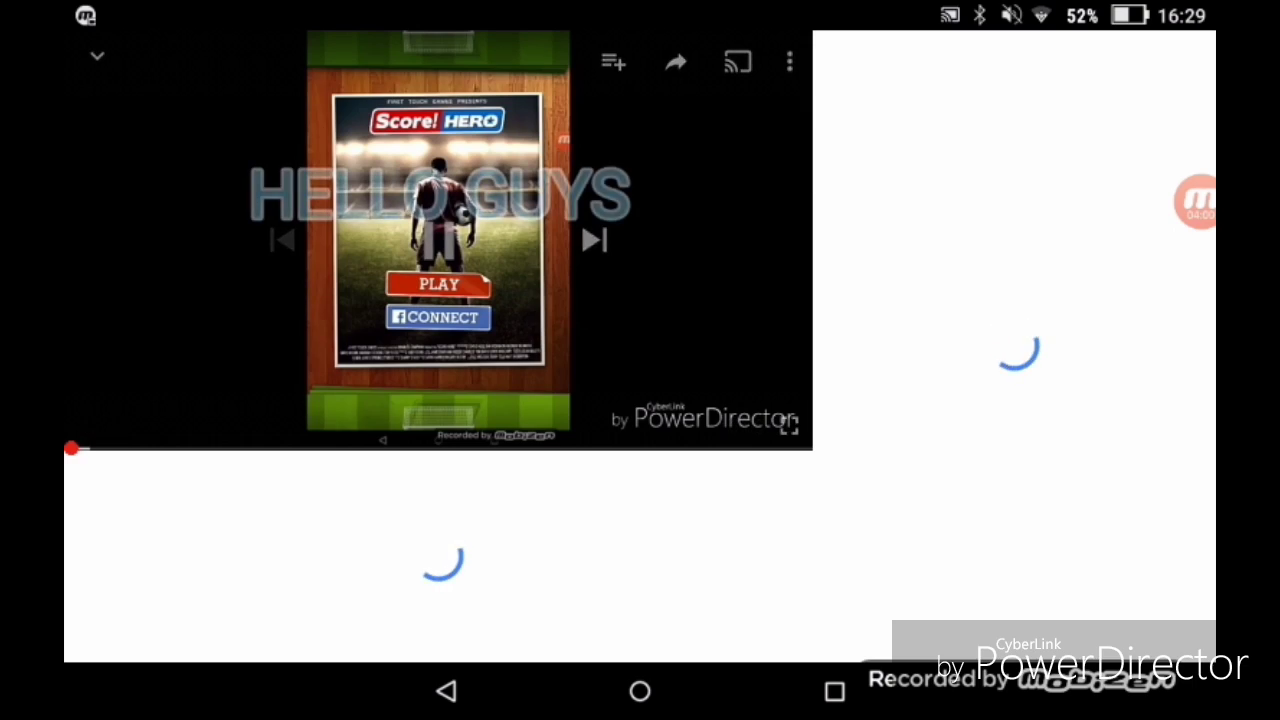
{"action": "scroll", "coordinate": [1014, 400], "scroll_direction": "down", "scroll_amount": 3}
{"action": "scroll", "coordinate": [1014, 400], "scroll_direction": "down", "scroll_amount": 3}
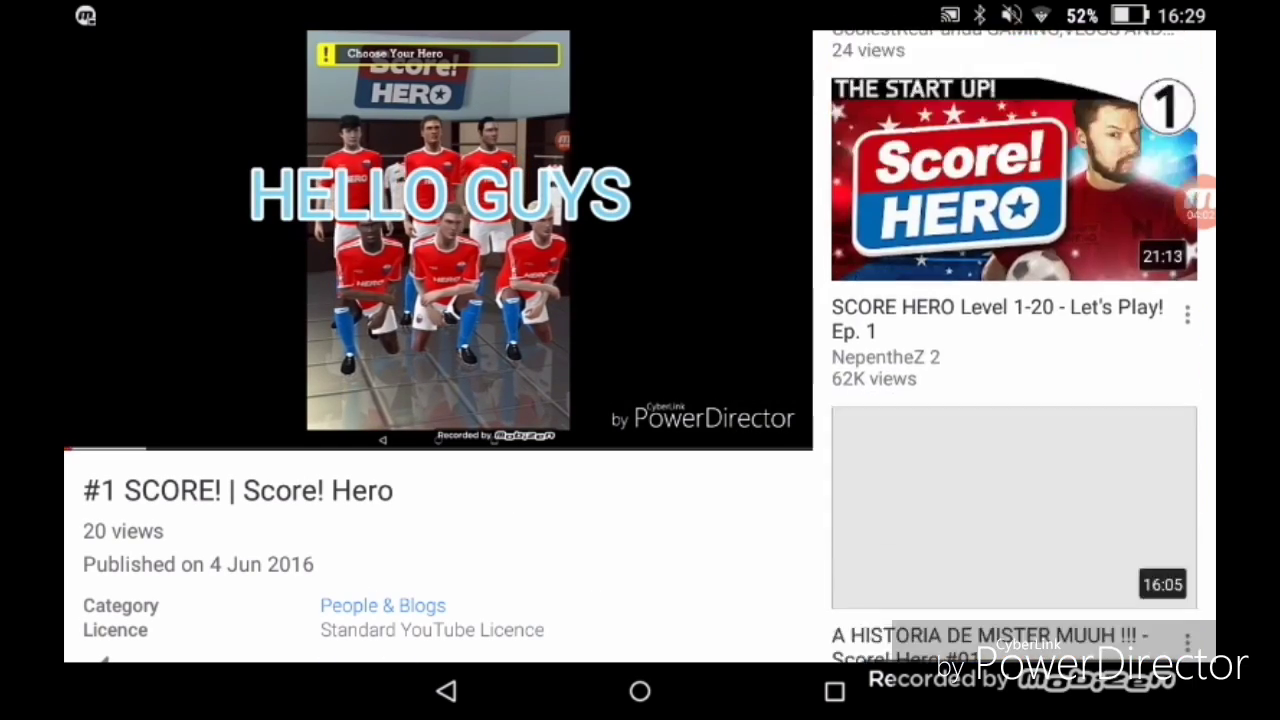
{"action": "scroll", "coordinate": [1014, 400], "scroll_direction": "down", "scroll_amount": 3}
{"action": "scroll", "coordinate": [1014, 400], "scroll_direction": "down", "scroll_amount": 3}
{"action": "scroll", "coordinate": [1014, 350], "scroll_direction": "down", "scroll_amount": 5}
{"action": "scroll", "coordinate": [1014, 350], "scroll_direction": "down", "scroll_amount": 5}
{"action": "left_click_drag", "start_coordinate": [438, 240], "coordinate": [438, 600]}
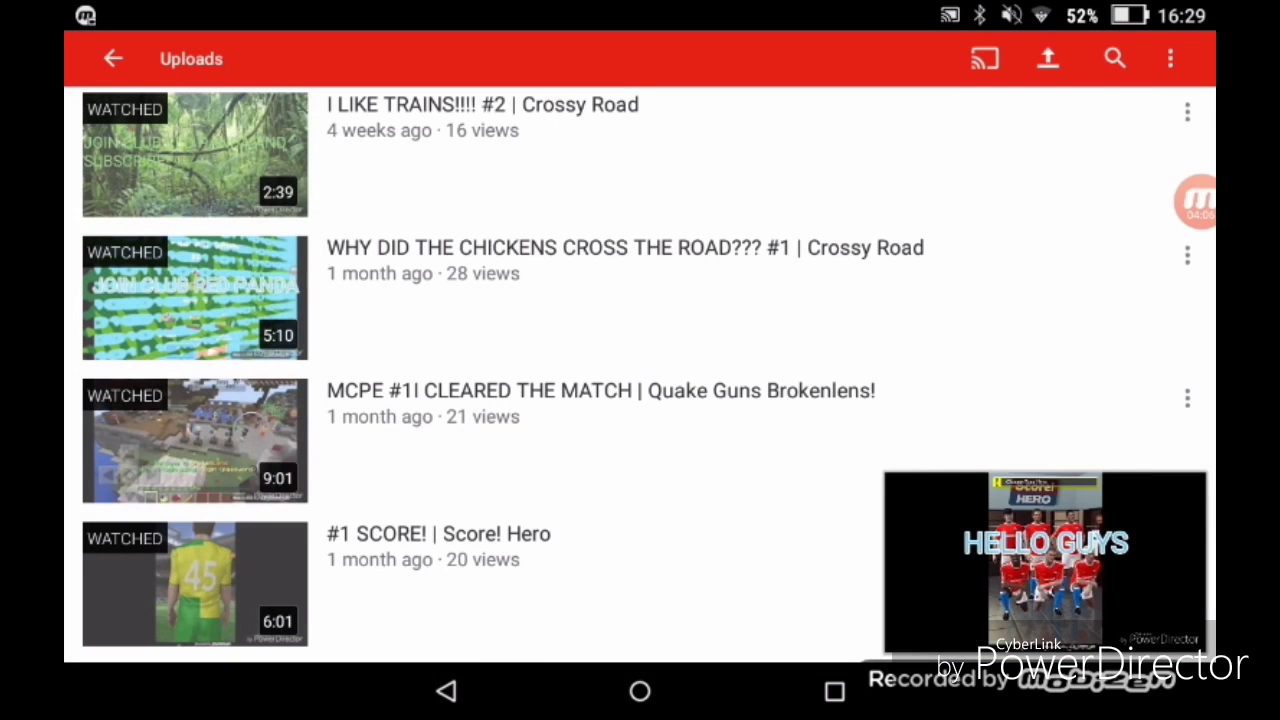
{"action": "left_click_drag", "start_coordinate": [1040, 563], "coordinate": [1250, 563]}
- Start playing the This is My First Video | hope u guys like it! upload
{"action": "left_click", "coordinate": [1196, 201]}
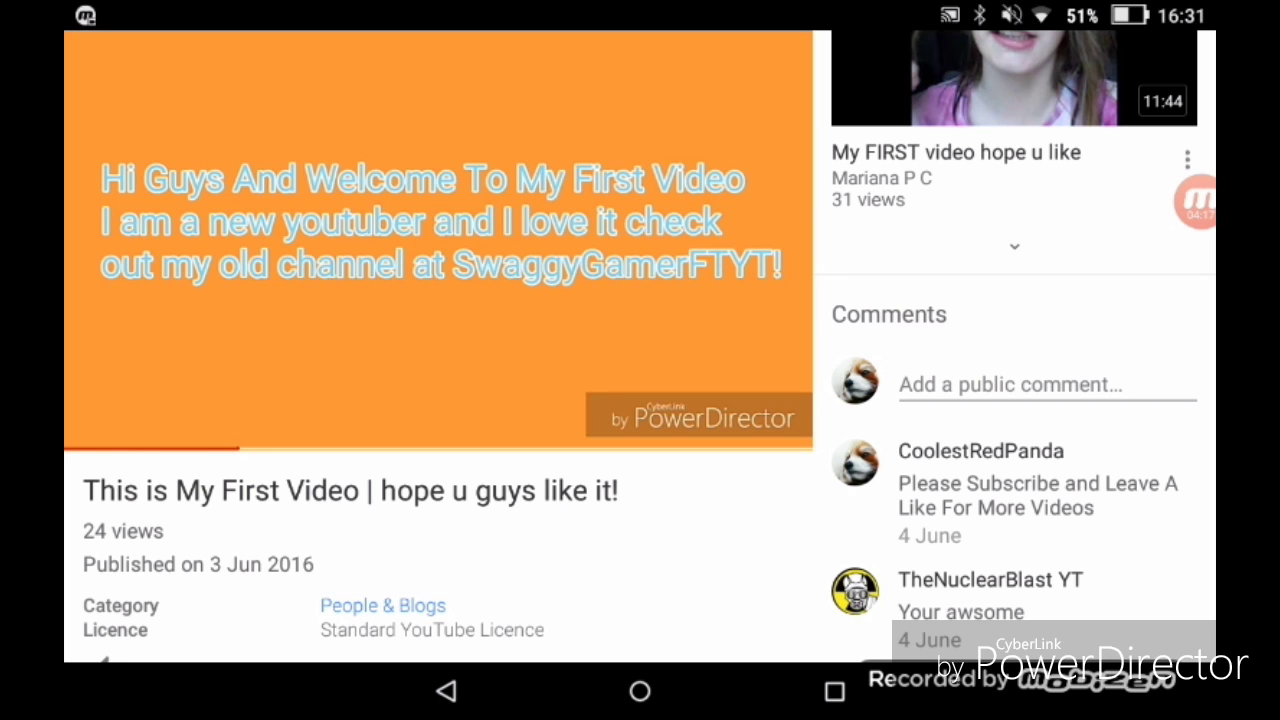
{"action": "left_click", "coordinate": [855, 591]}
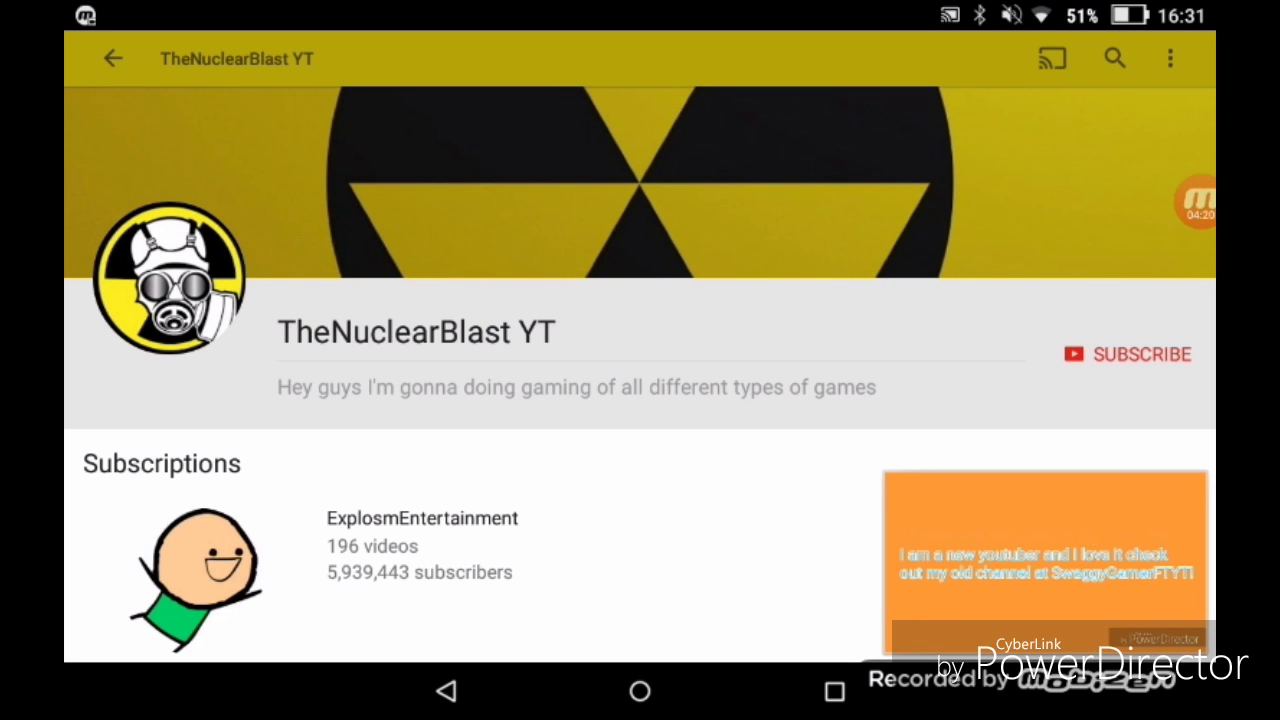
{"action": "scroll", "coordinate": [640, 370], "scroll_direction": "down", "scroll_amount": 5}
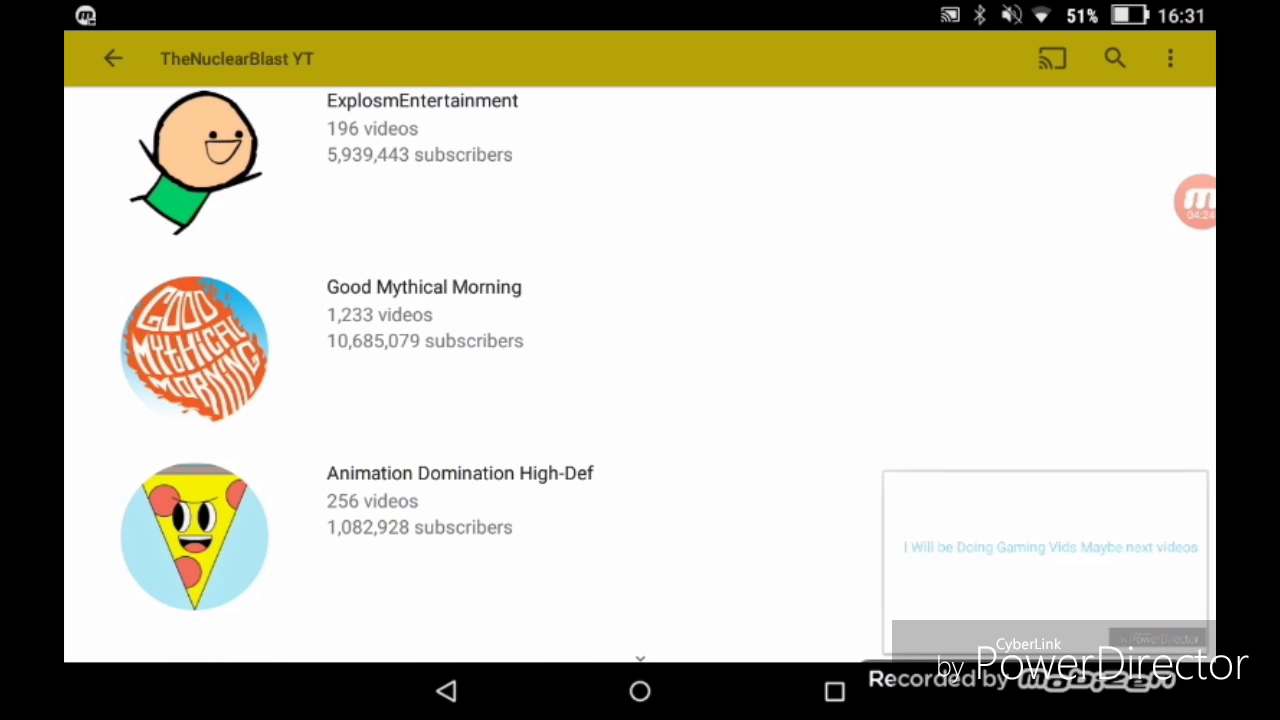
{"action": "scroll", "coordinate": [640, 370], "scroll_direction": "down", "scroll_amount": 3}
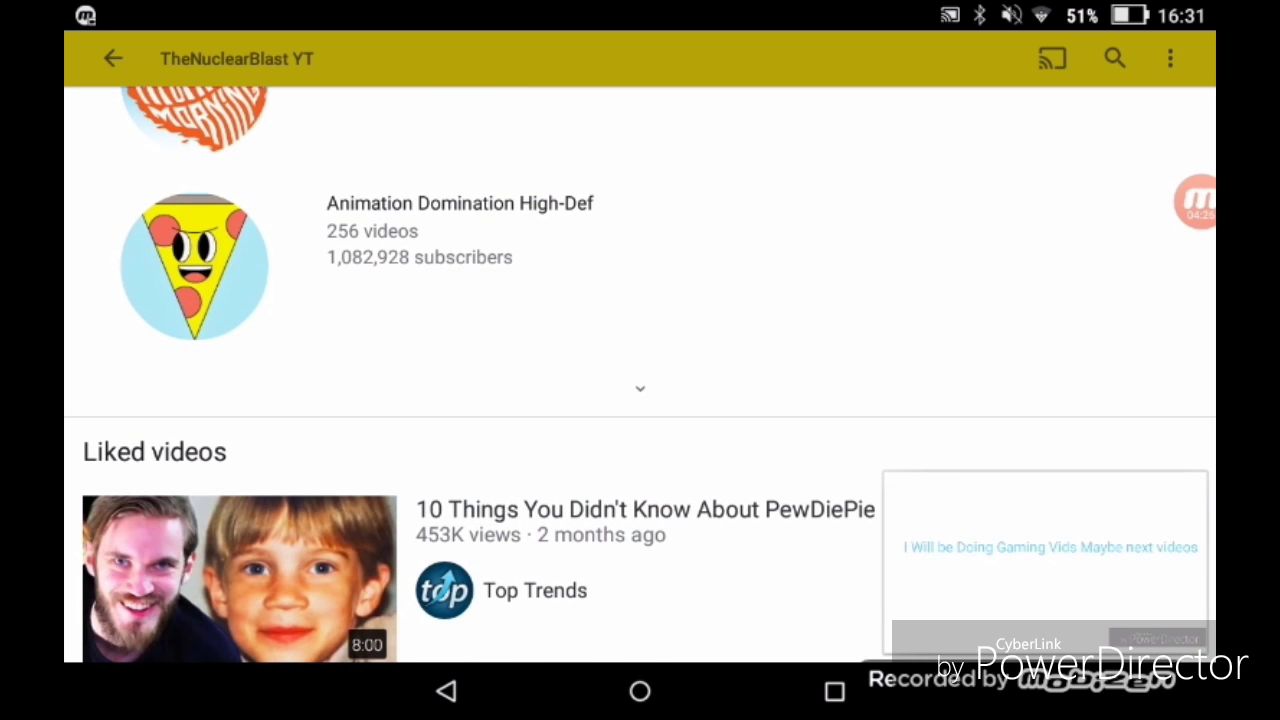
{"action": "scroll", "coordinate": [640, 370], "scroll_direction": "down", "scroll_amount": 3}
{"action": "scroll", "coordinate": [640, 370], "scroll_direction": "up", "scroll_amount": 1}
{"action": "scroll", "coordinate": [640, 370], "scroll_direction": "down", "scroll_amount": 1}
{"action": "scroll", "coordinate": [640, 370], "scroll_direction": "down", "scroll_amount": 3}
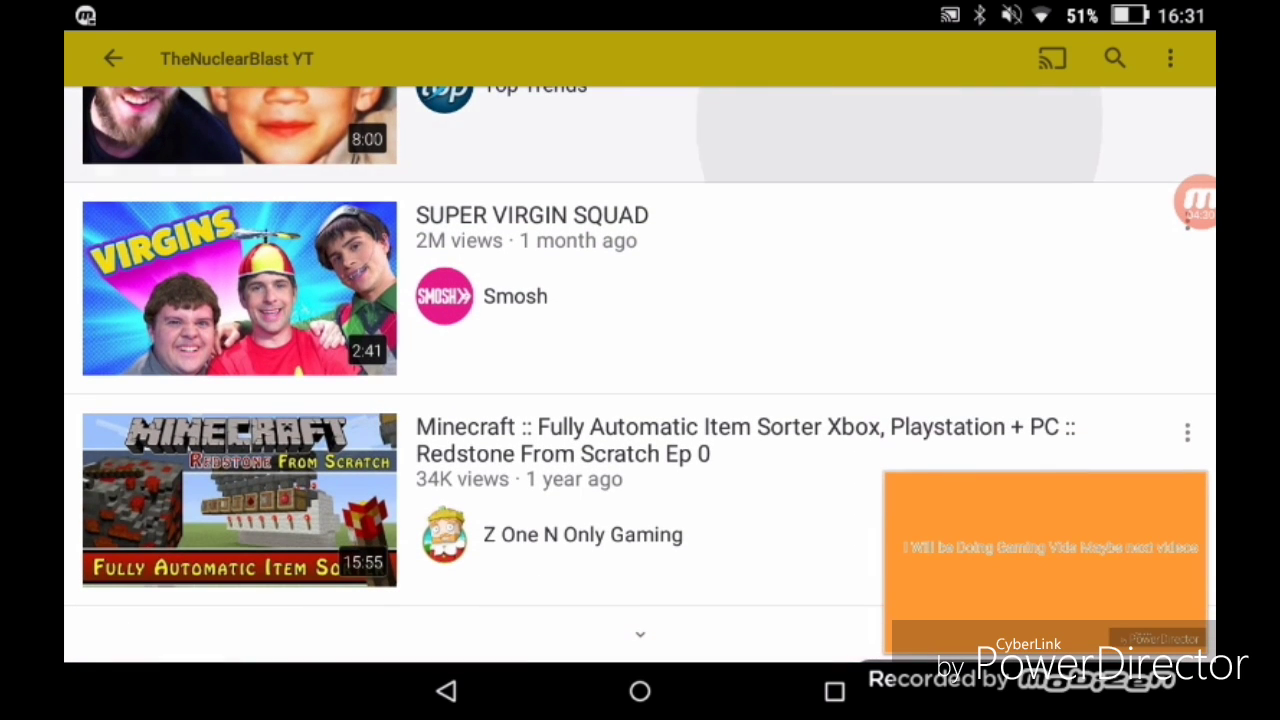
{"action": "scroll", "coordinate": [640, 370], "scroll_direction": "up", "scroll_amount": 3}
{"action": "scroll", "coordinate": [640, 370], "scroll_direction": "up", "scroll_amount": 5}
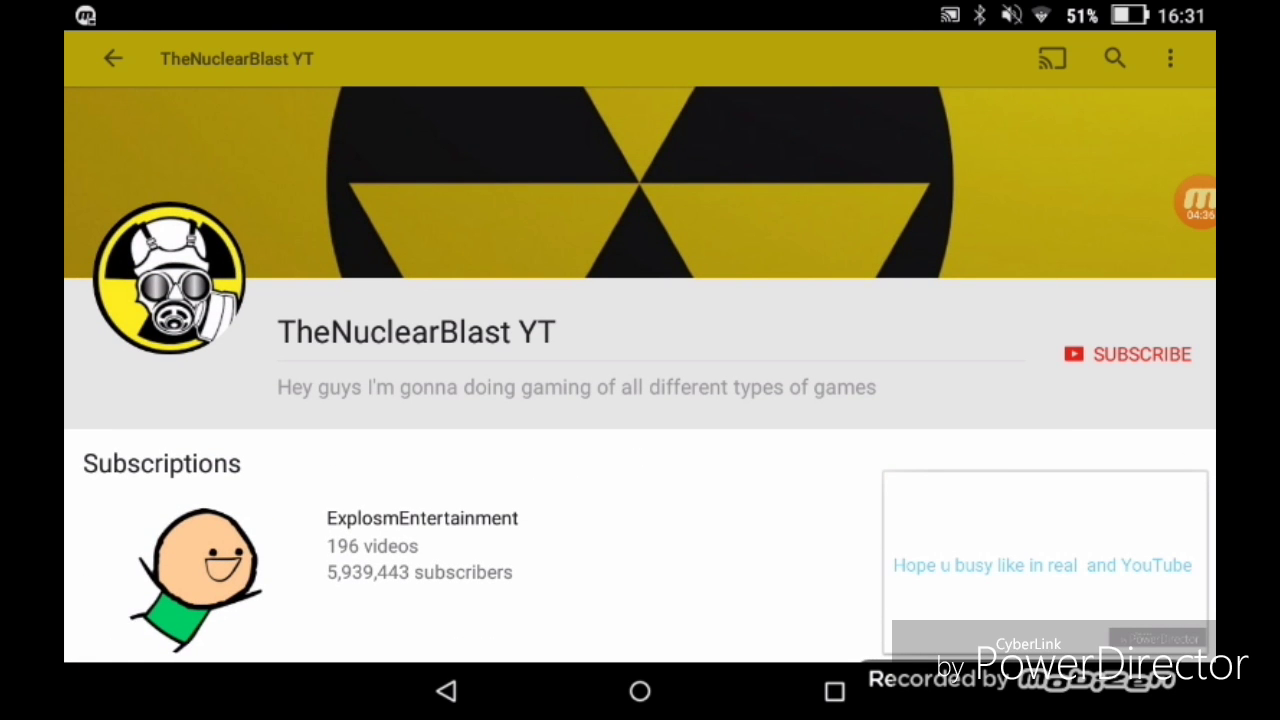
- Subscribe to TheNuclearBlast YT and turn on notifications for all its new videos
{"action": "left_click", "coordinate": [1128, 354]}
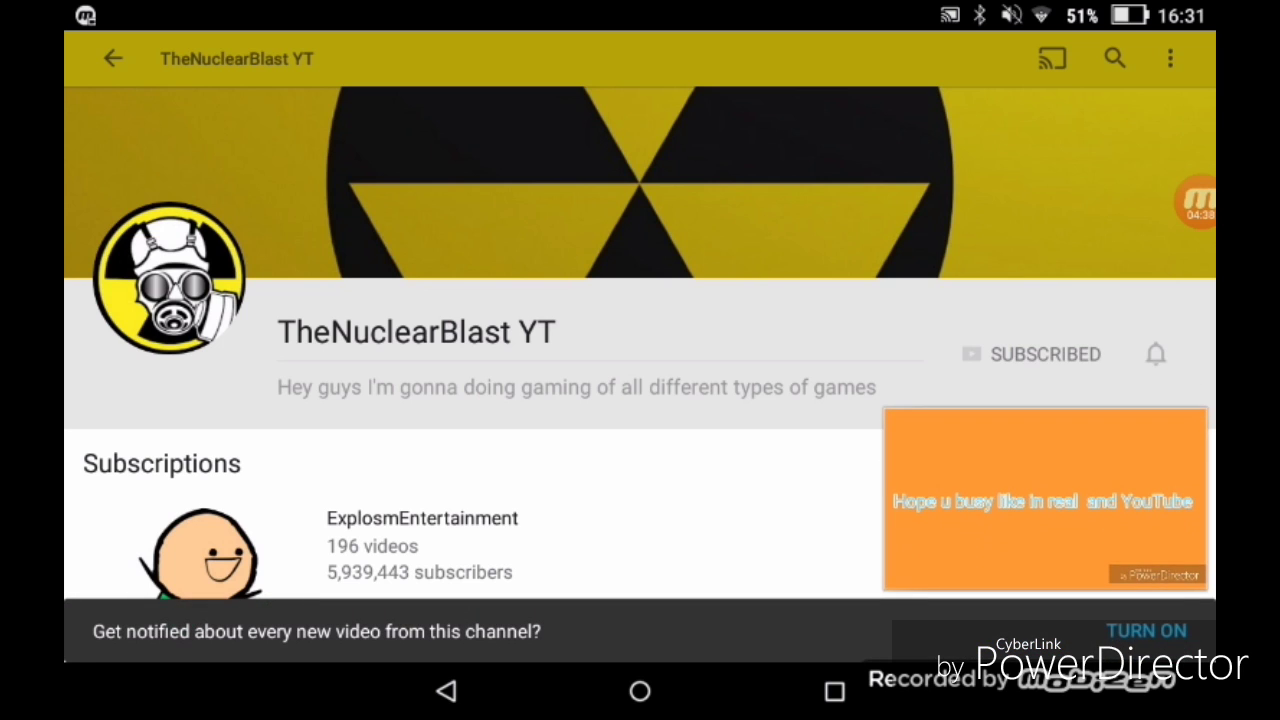
{"action": "left_click", "coordinate": [1146, 631]}
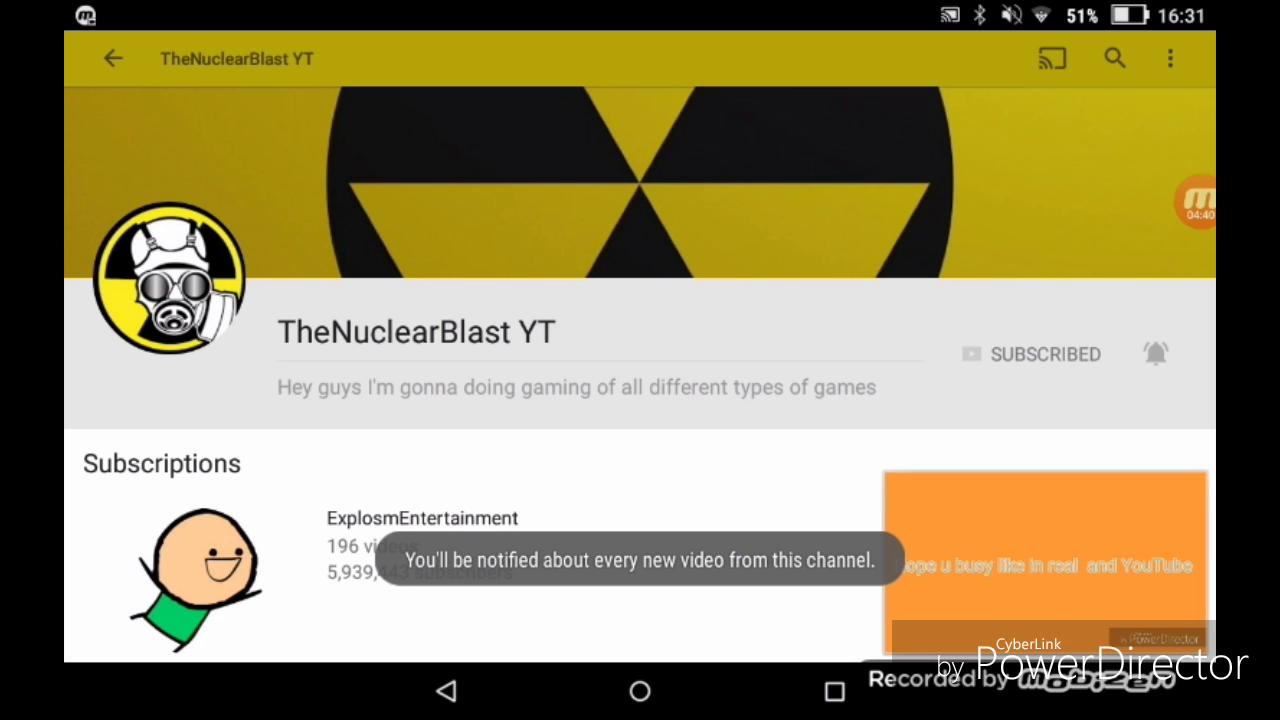